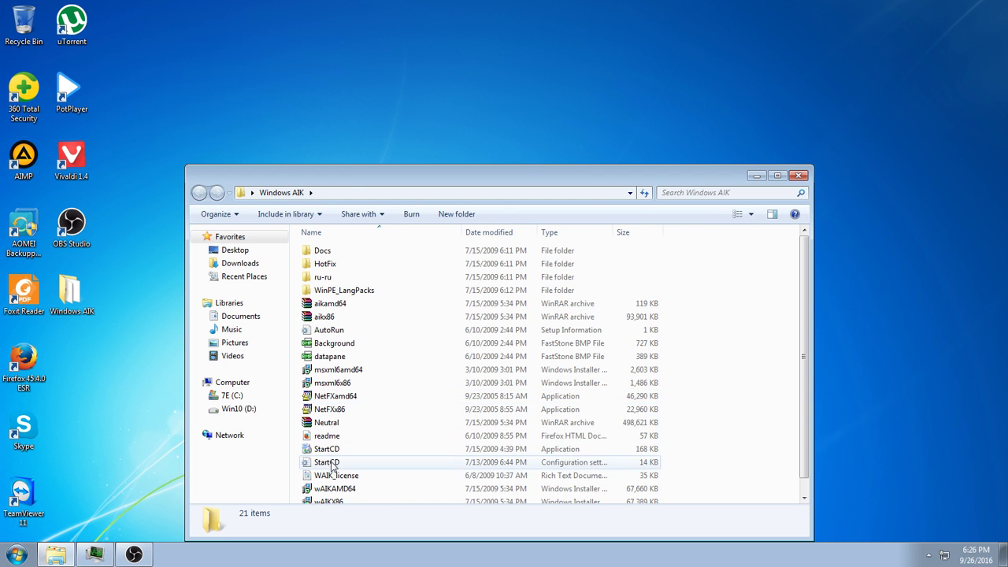
- Run the StartCD application from the Windows AIK folder as administrator and open its MAP download page
left_click(328, 449)
right_click(330, 449)
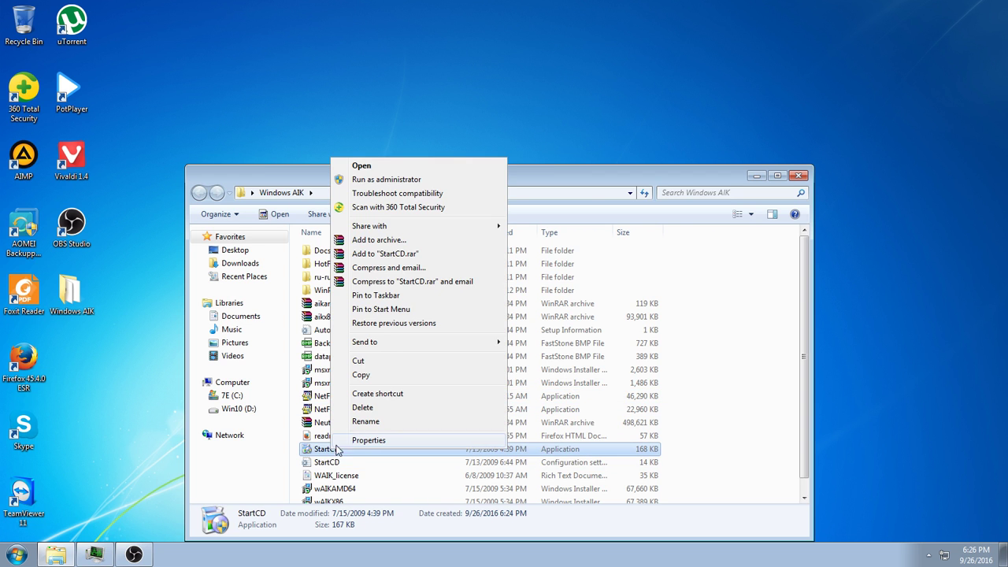
left_click(429, 182)
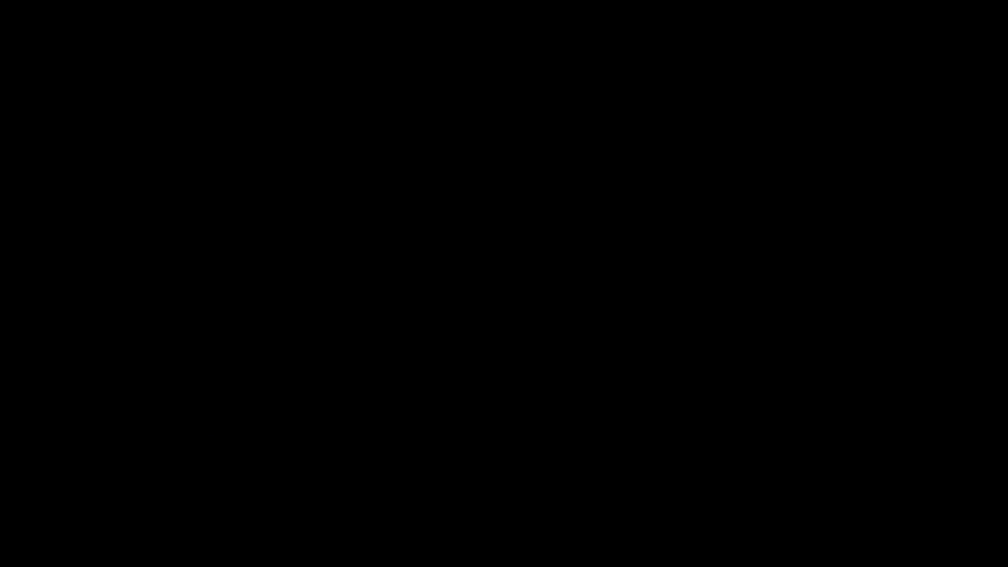
left_click(553, 389)
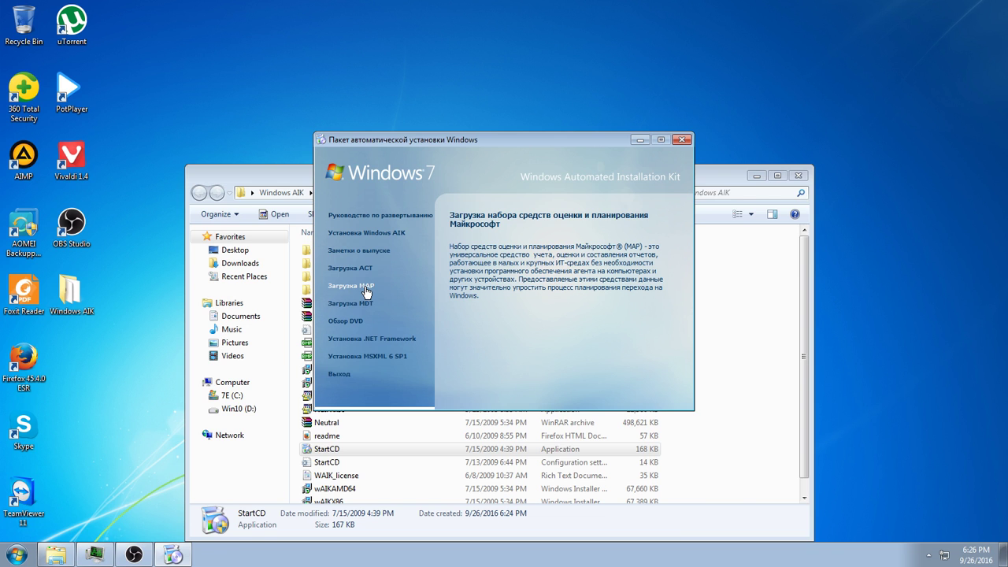
left_click(365, 288)
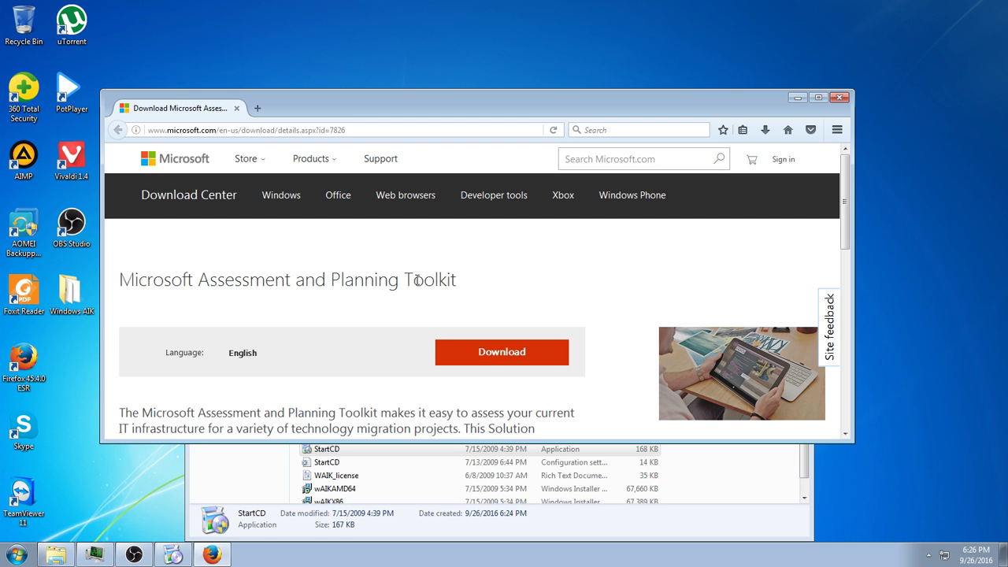
- Download only MapSetup.exe from the Microsoft Assessment and Planning Toolkit page and save the file
scroll(417, 279, "down", 2)
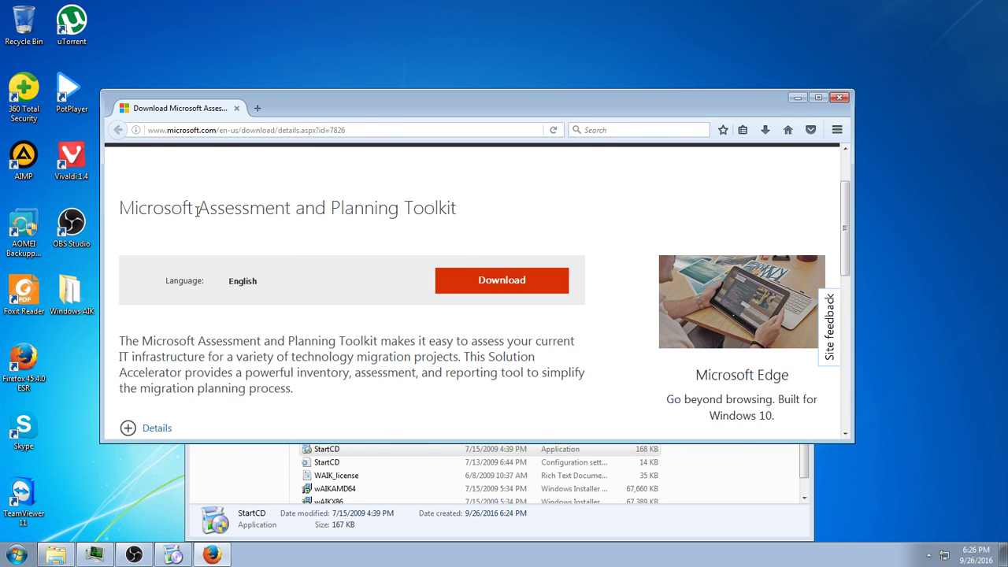
left_click(494, 283)
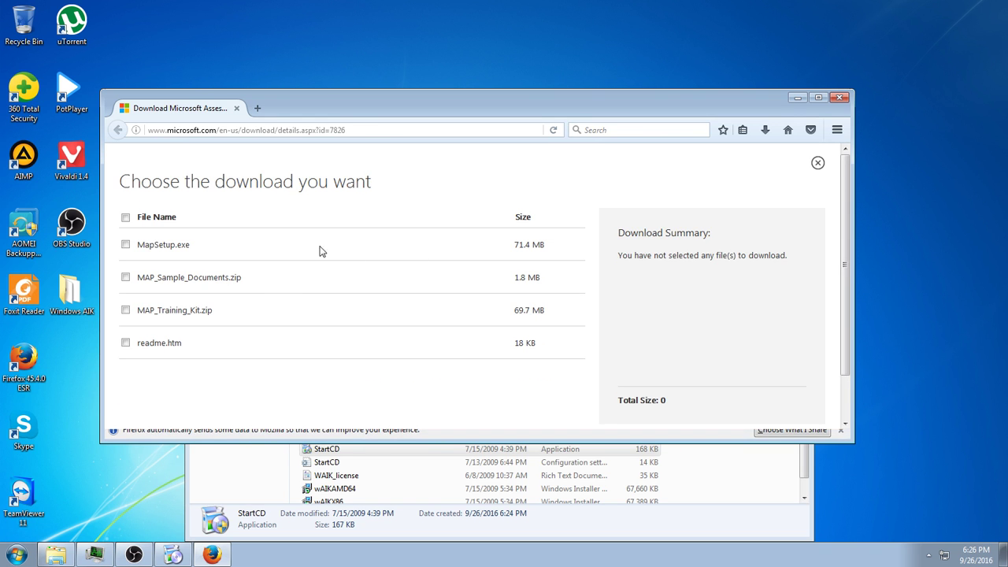
left_click(125, 245)
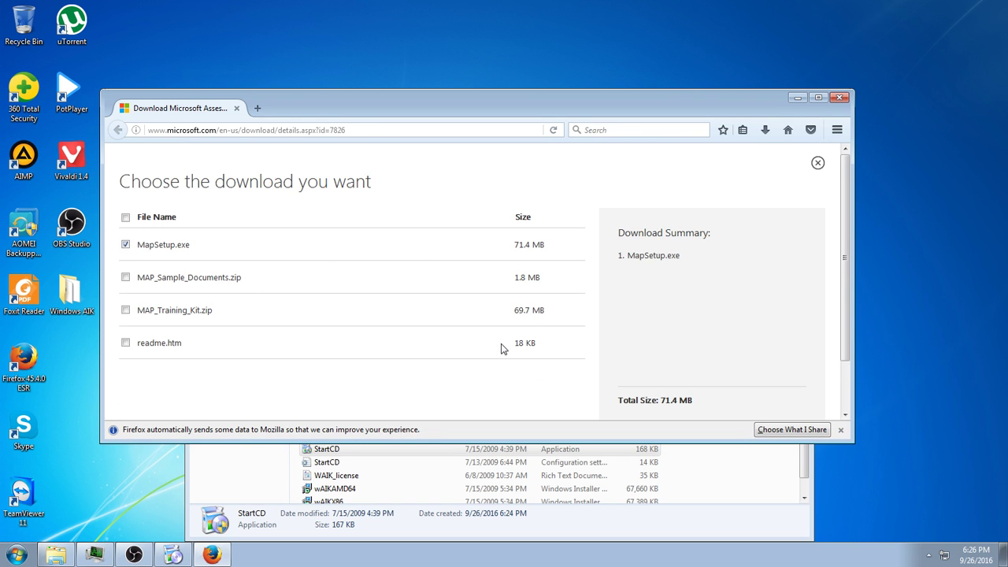
scroll(701, 332, "down", 2)
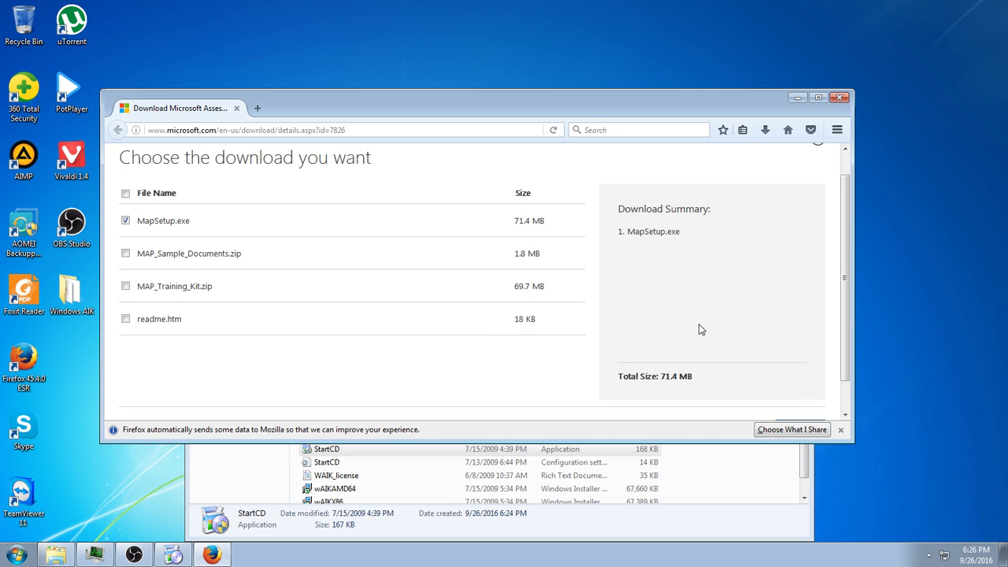
left_click(799, 399)
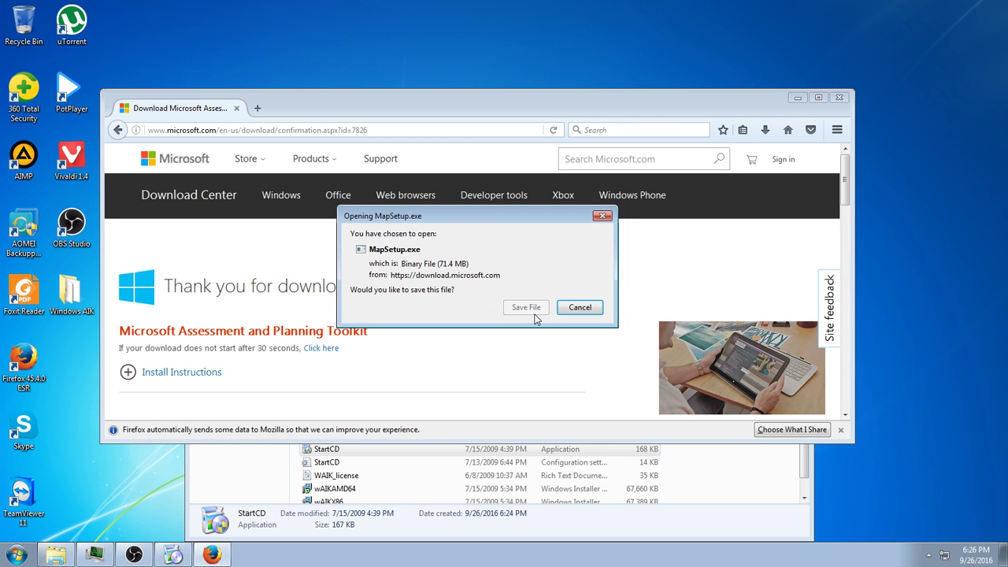
left_click(533, 312)
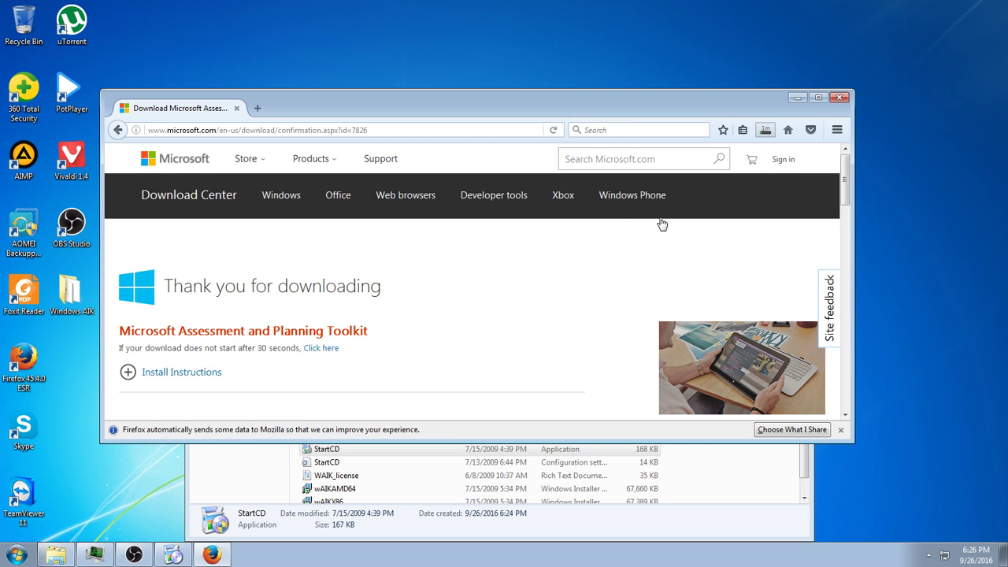
- Show the browser's download list in its own window and close the web page, installation kit and folder windows
key("ctrl+shift+y")
left_click(839, 97)
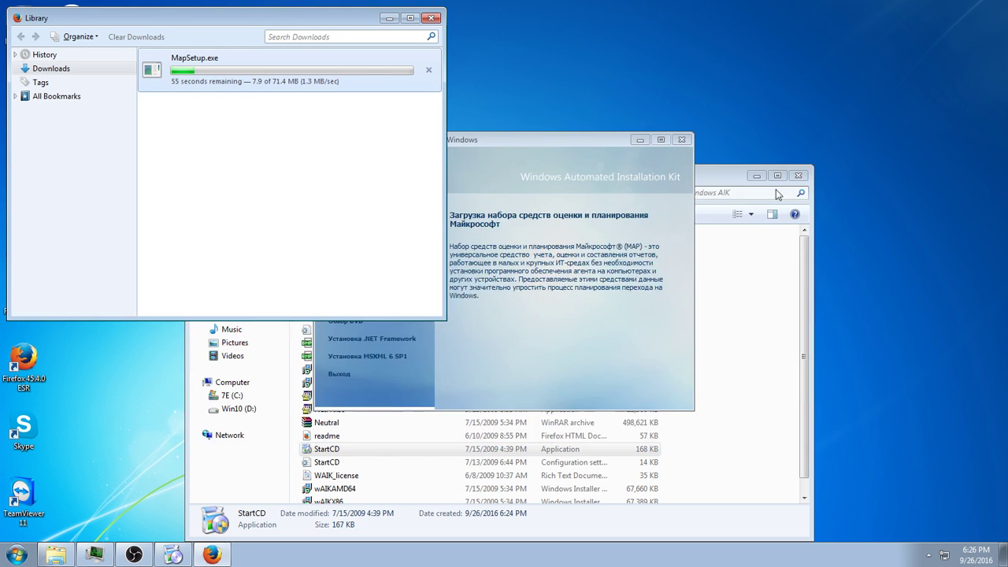
left_click(681, 139)
left_click(798, 175)
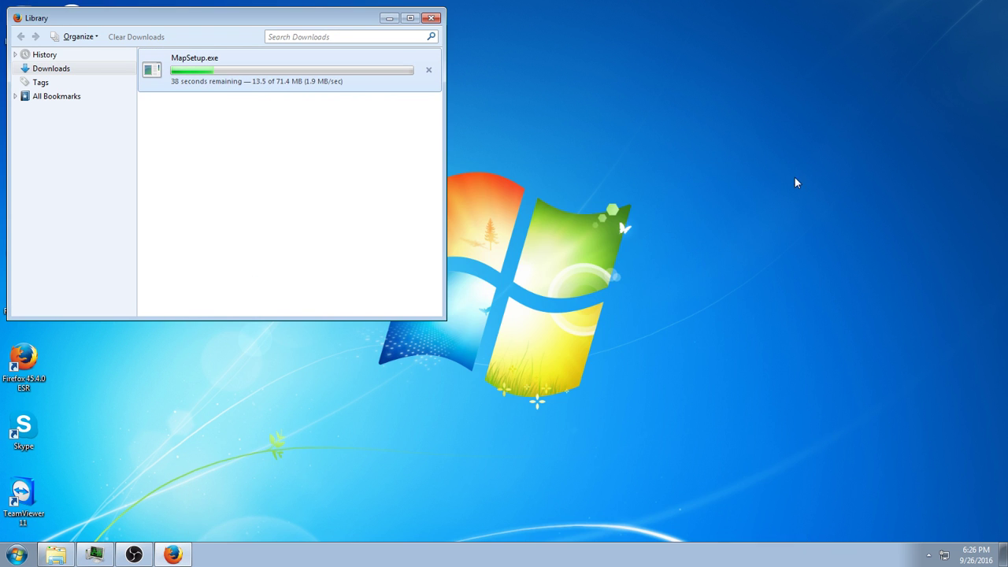
left_click_drag(215, 19, 516, 131)
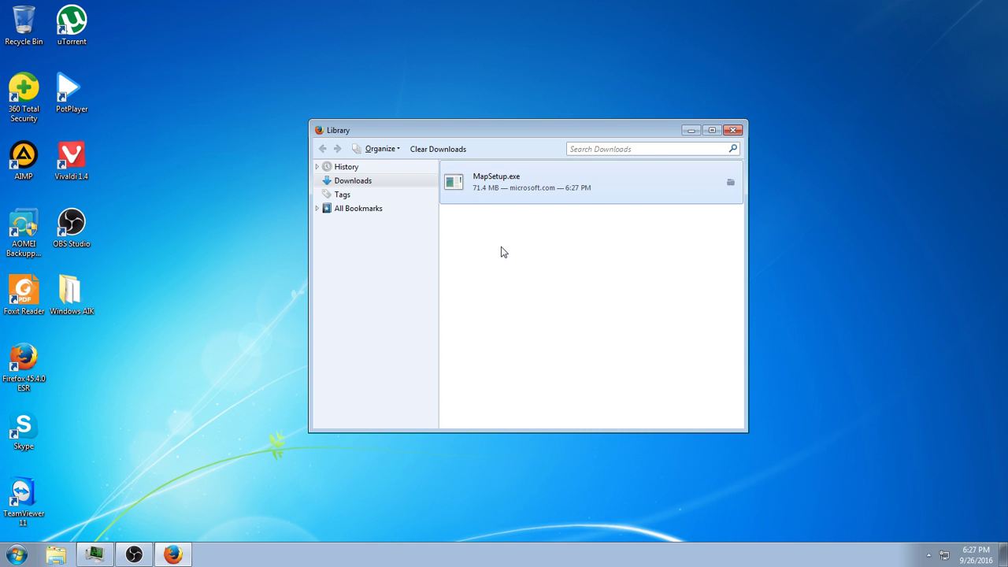
- Open the folder containing the downloaded MapSetup.exe, then clear and close the download list
left_click(730, 182)
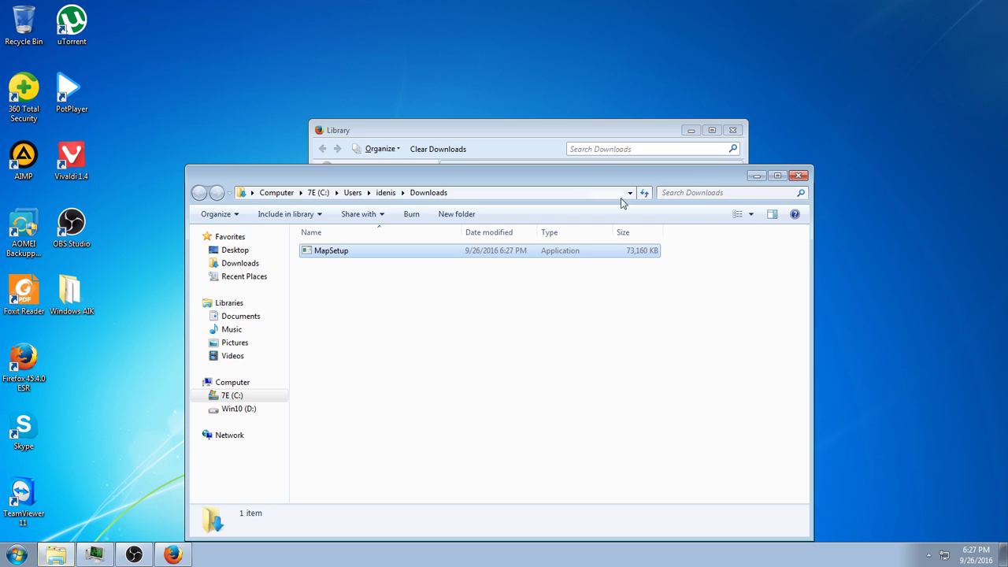
left_click(441, 149)
left_click(732, 130)
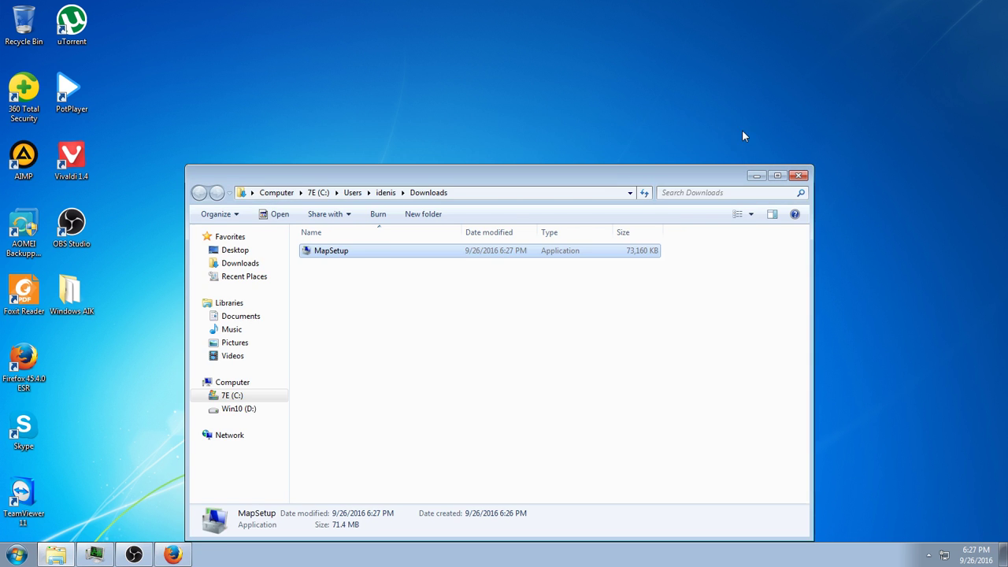
- Try to run the MapSetup installer from the Downloads folder and close its setup window
right_click(364, 254)
left_click(407, 230)
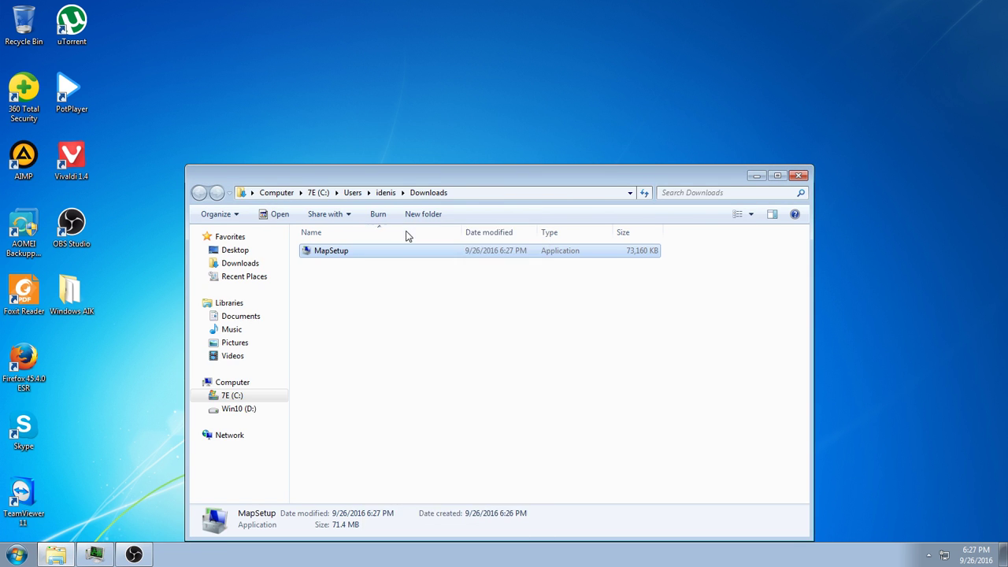
left_click(537, 290)
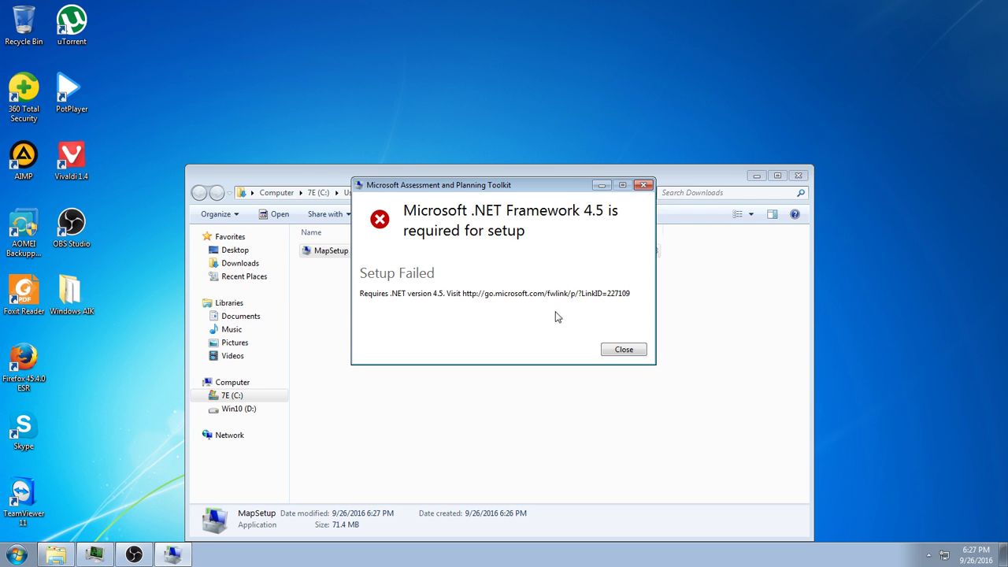
left_click(622, 351)
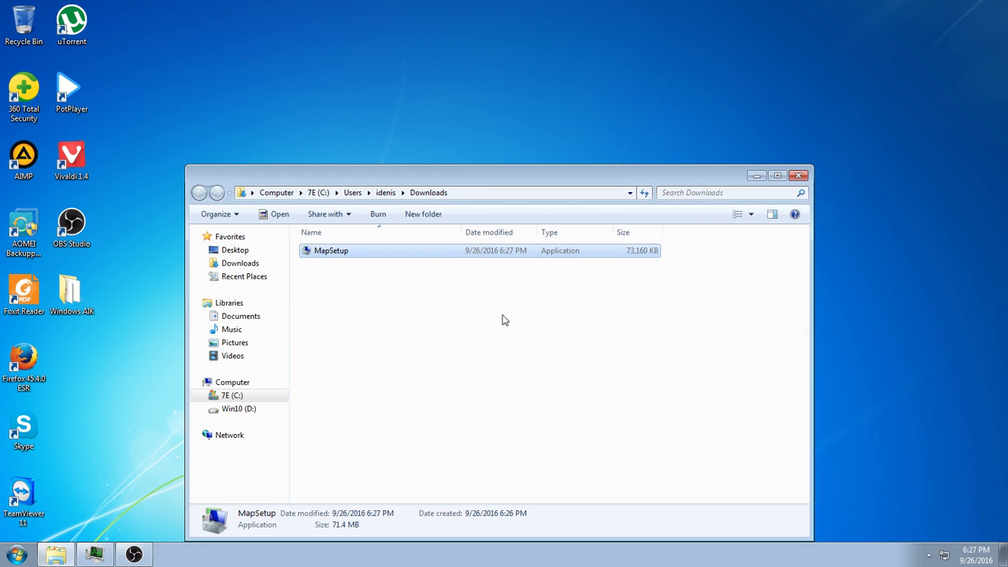
- Open the Windows AIK folder from the desktop and run its StartCD application as administrator
left_click_drag(404, 176, 410, 145)
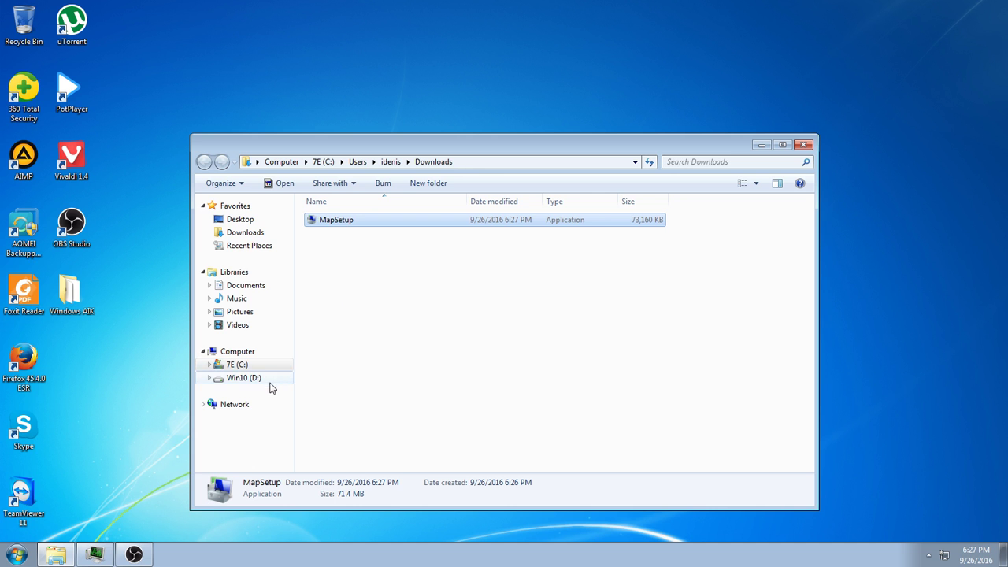
double_click(71, 292)
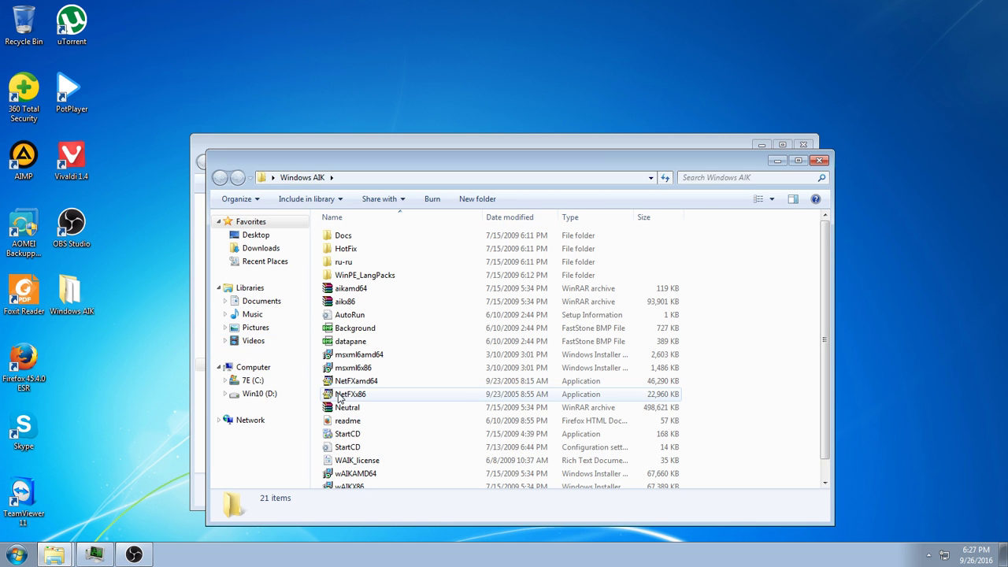
scroll(363, 393, "down", 1)
scroll(348, 290, "up", 1)
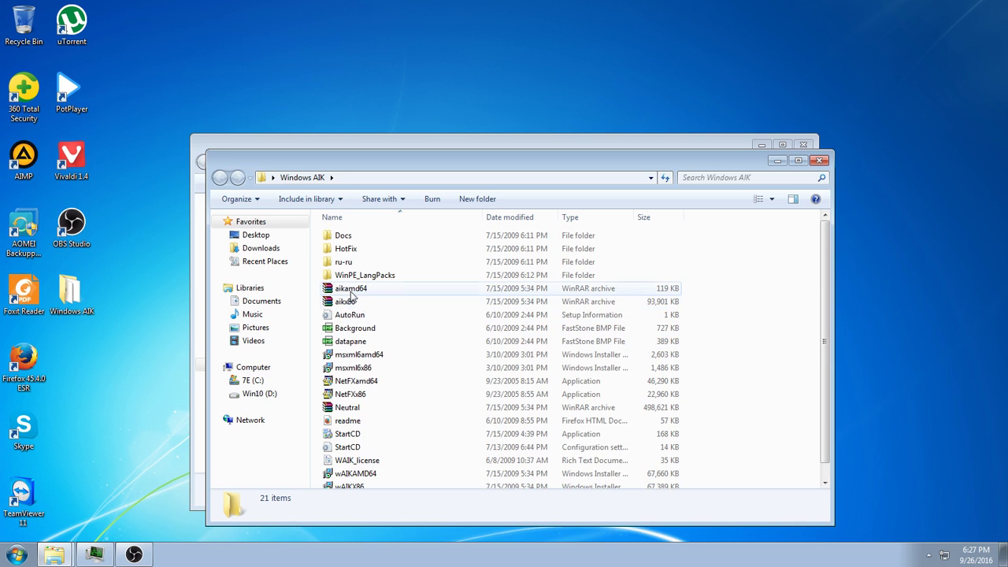
scroll(386, 354, "down", 1)
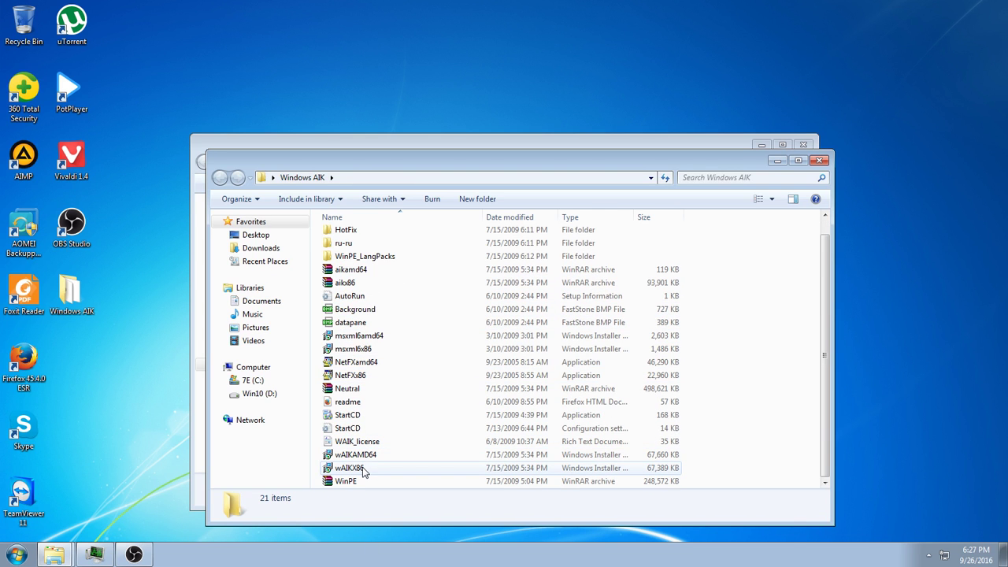
right_click(359, 415)
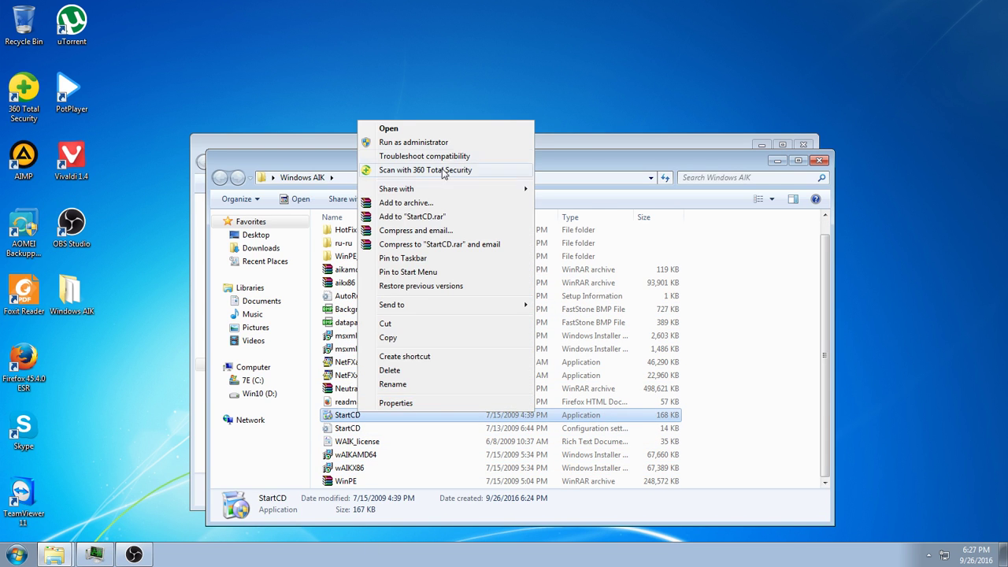
left_click(466, 143)
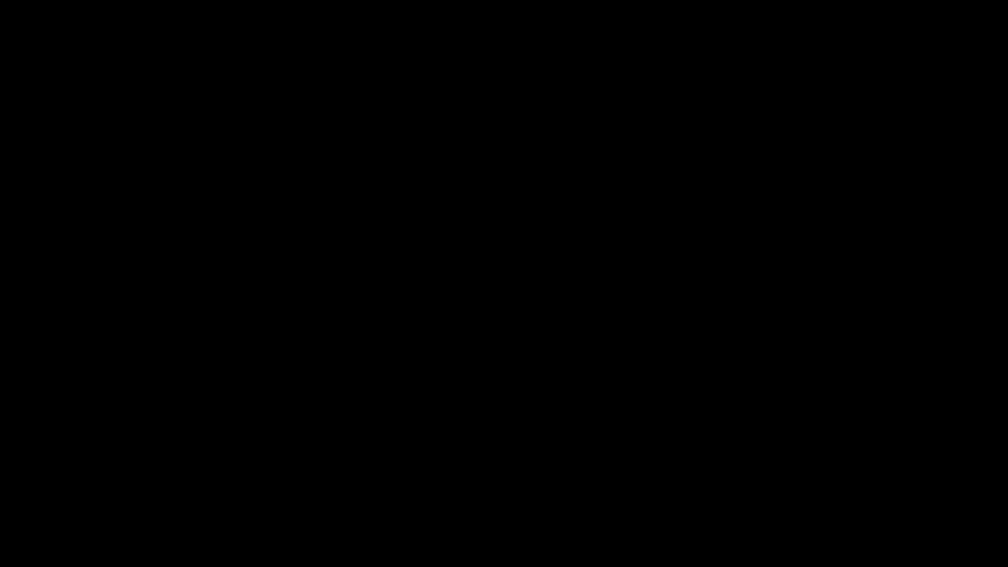
key("alt+y")
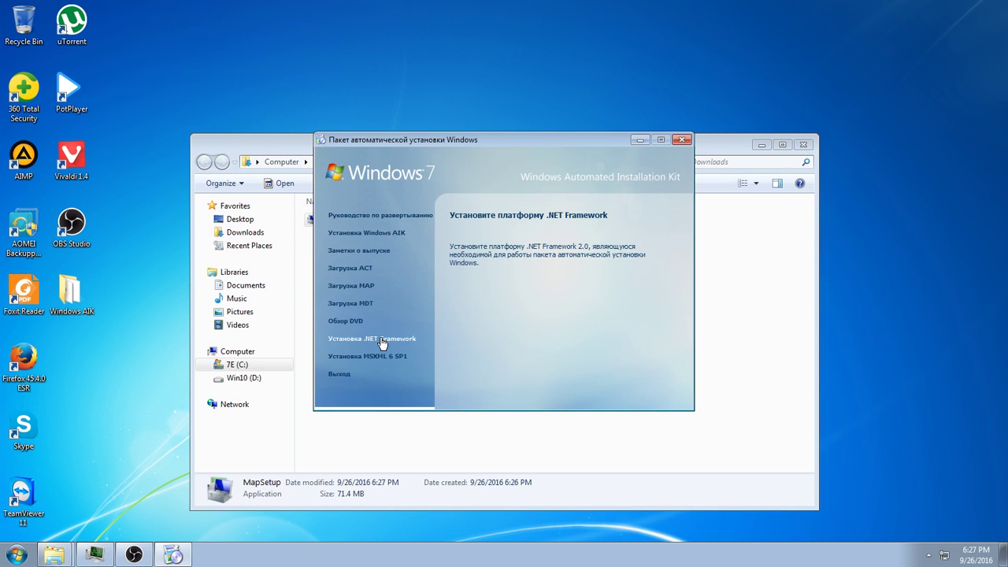
- Try to install Microsoft .NET Framework 2.0 (x64) from the installation kit, then exit its setup and the kit
left_click(384, 340)
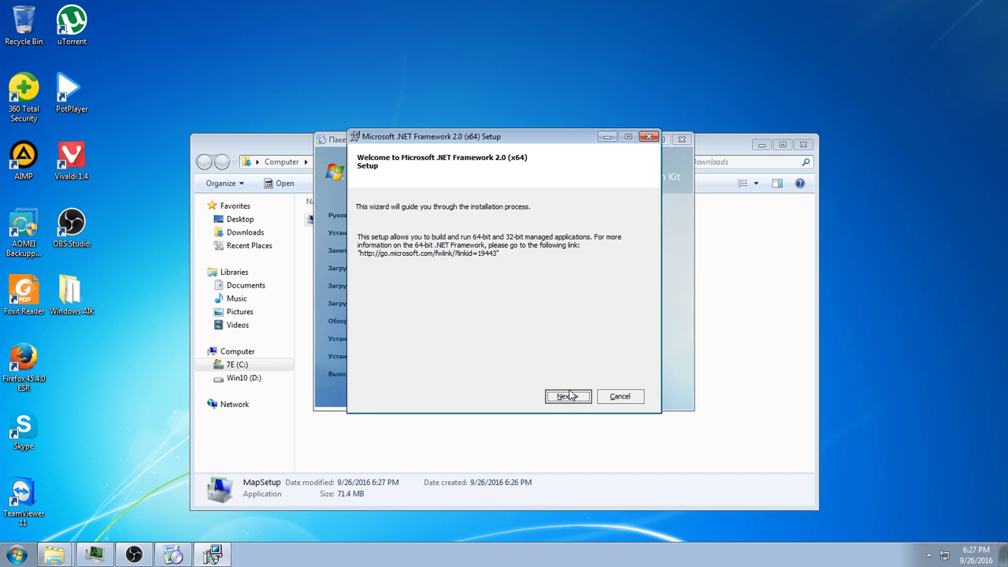
left_click(569, 395)
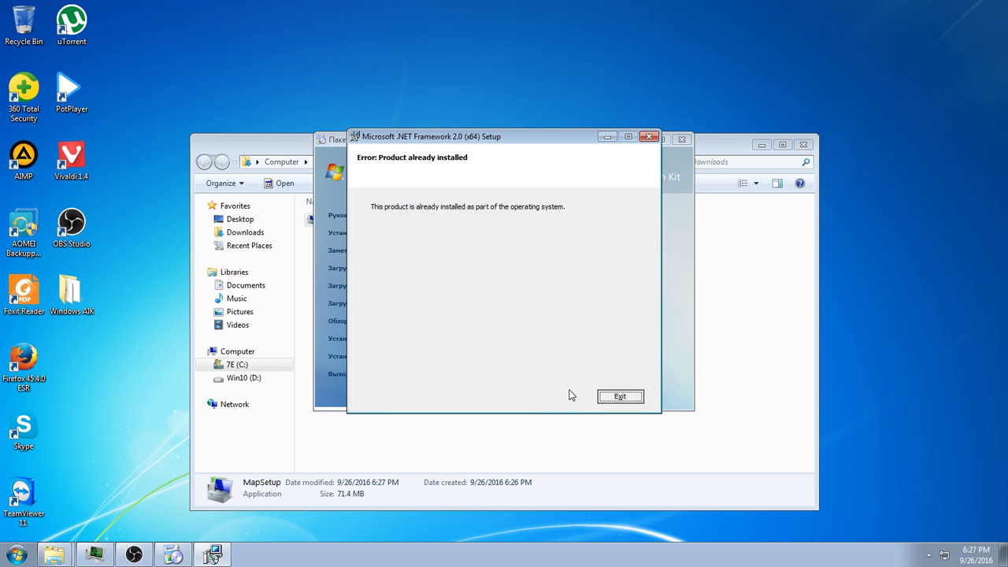
left_click(616, 396)
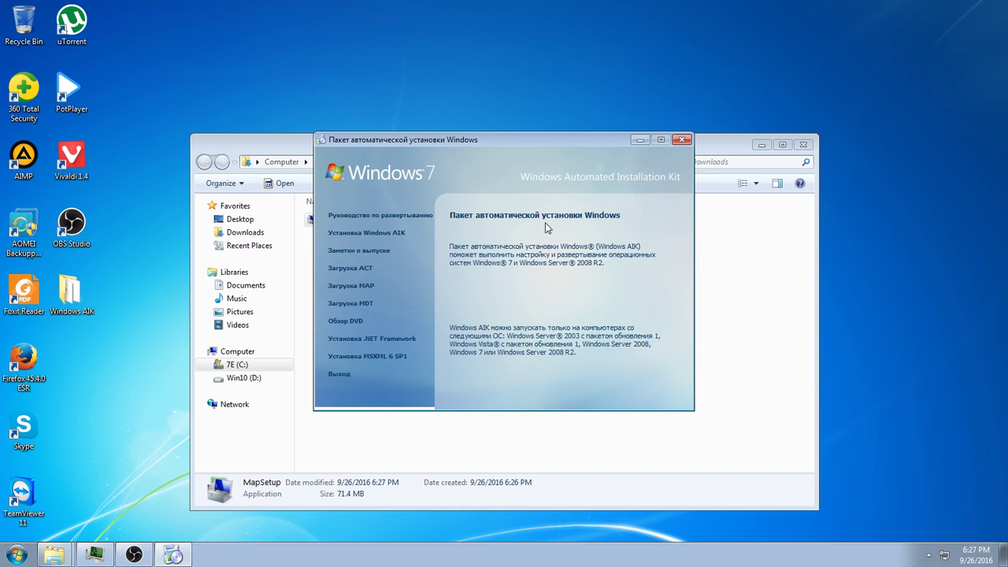
left_click(682, 139)
- Try to run the MapSetup installer once more and dismiss its setup window
right_click(555, 219)
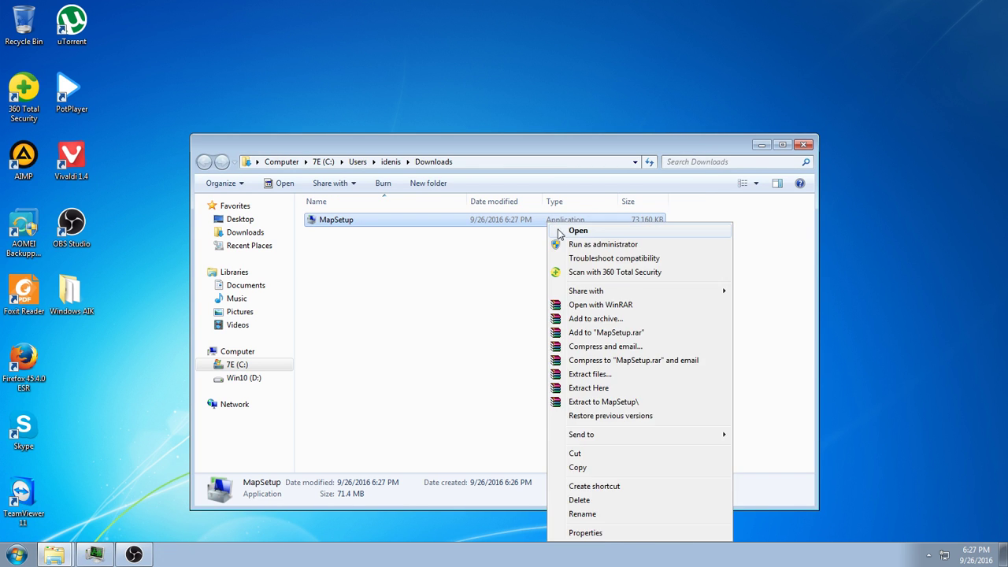
left_click(572, 229)
left_click(522, 291)
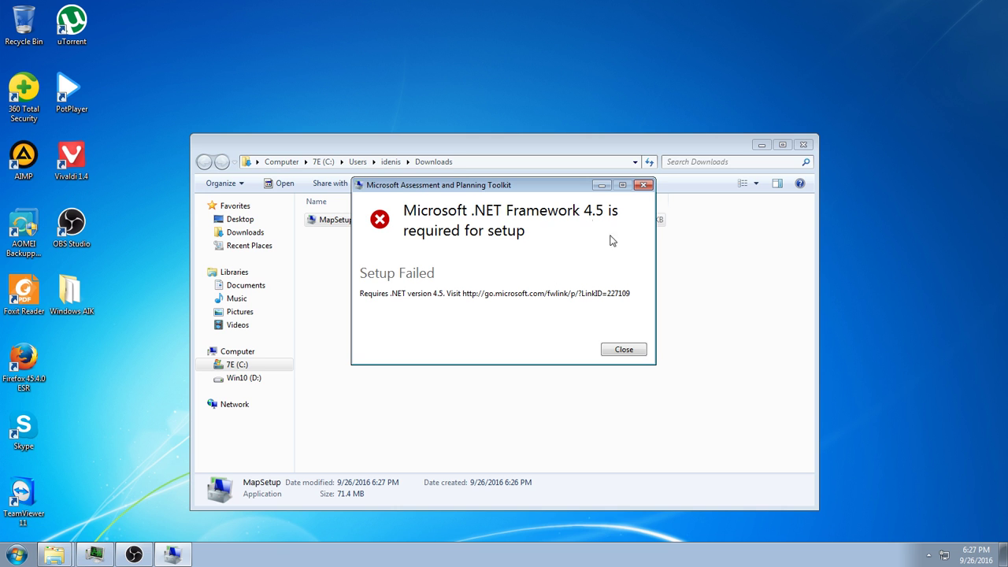
left_click(622, 351)
left_click(472, 356)
- Switch to Firefox and fill the Yandex search with the suggestion "net framework 4.5 скачать для windows 7 бесплатно"
double_click(27, 358)
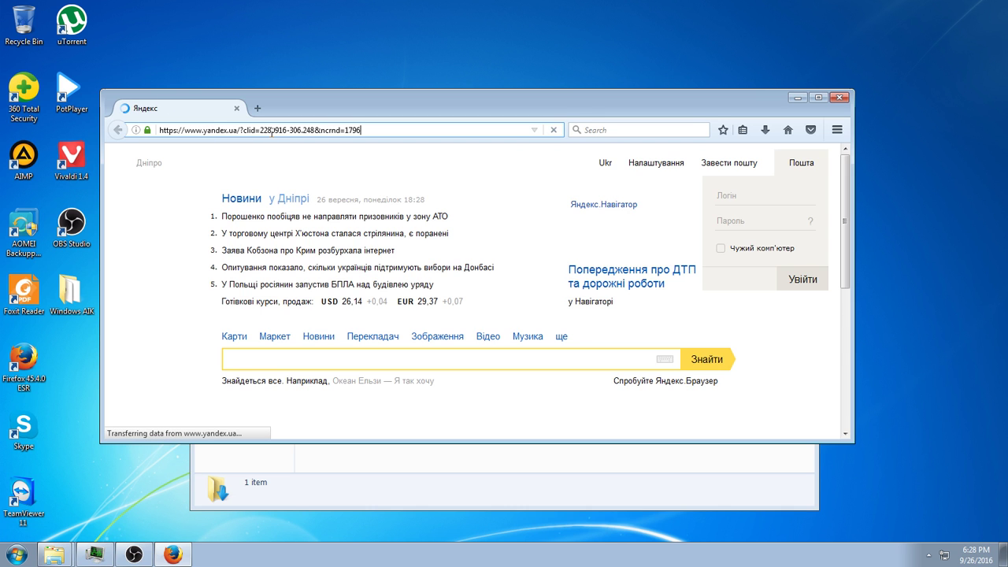
type("net")
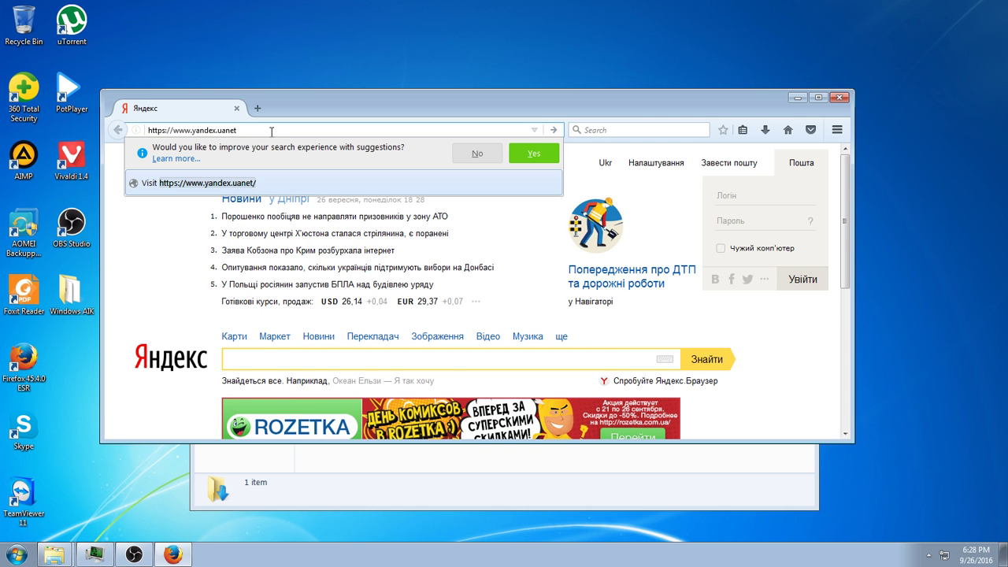
left_click(264, 361)
type("net")
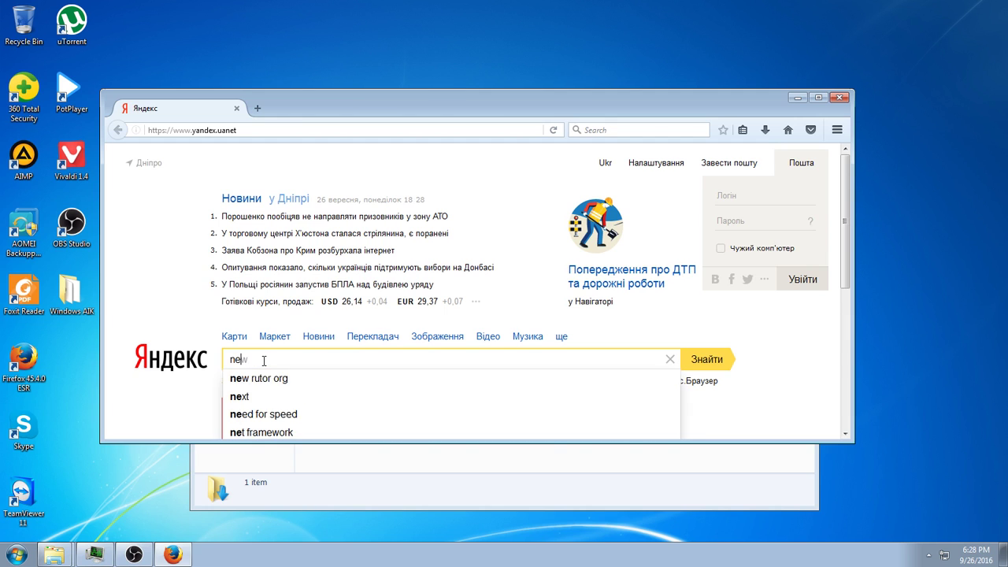
key("Down")
key("Down")
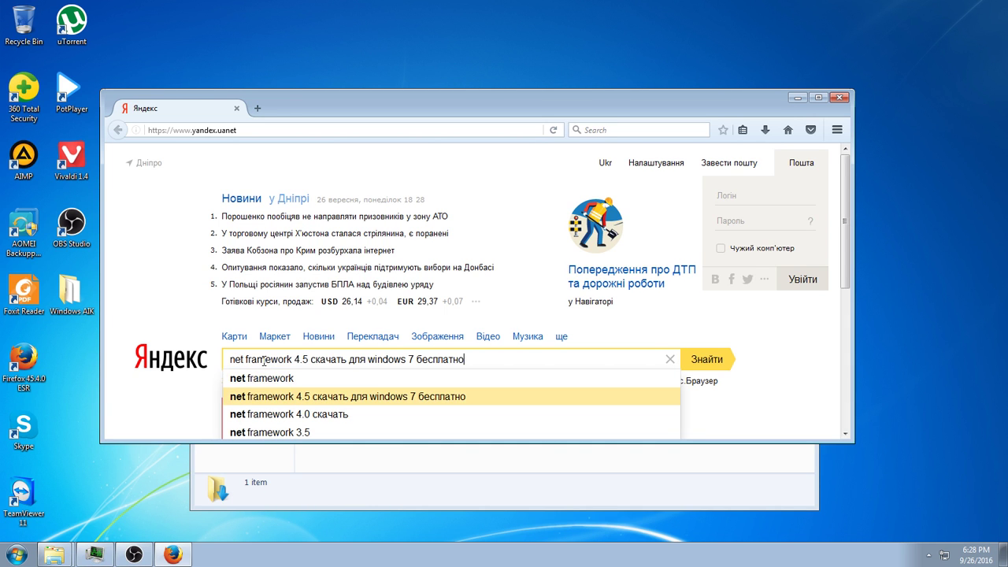
- Shorten the Yandex query to "net framework 4.5", run the search, and keep only Microsoft's official Russian download page open
key("BackSpace")
key("BackSpace")
key("BackSpace")
key("BackSpace")
key("BackSpace")
key("BackSpace")
key("BackSpace")
key("BackSpace")
key("BackSpace")
key("BackSpace")
key("BackSpace")
key("BackSpace")
key("BackSpace")
key("BackSpace")
key("BackSpace")
key("BackSpace")
key("BackSpace")
key("BackSpace")
key("BackSpace")
key("BackSpace")
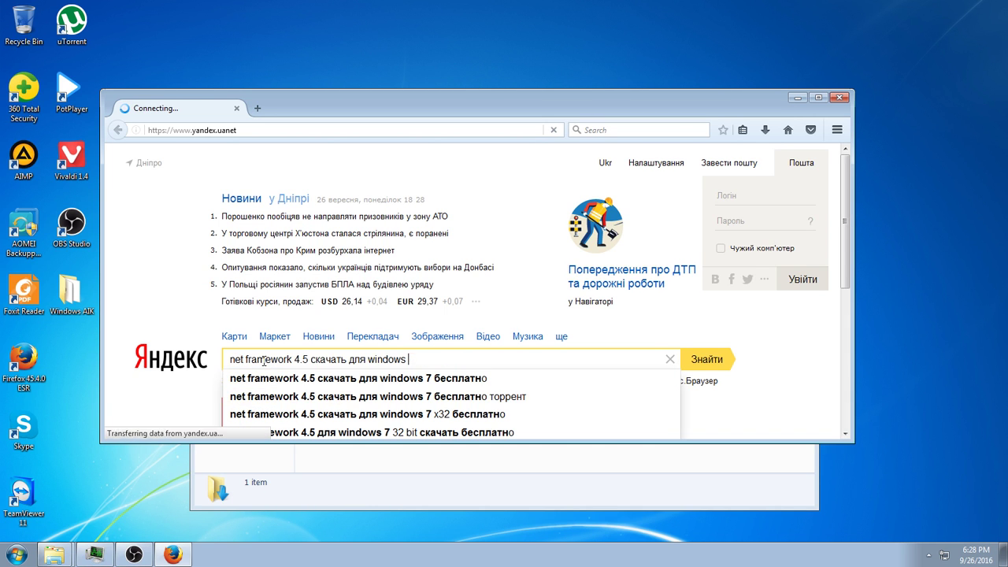
key("BackSpace")
key("BackSpace")
key("BackSpace")
key("BackSpace")
key("BackSpace")
key("BackSpace")
key("BackSpace")
key("BackSpace")
key("BackSpace")
key("Return")
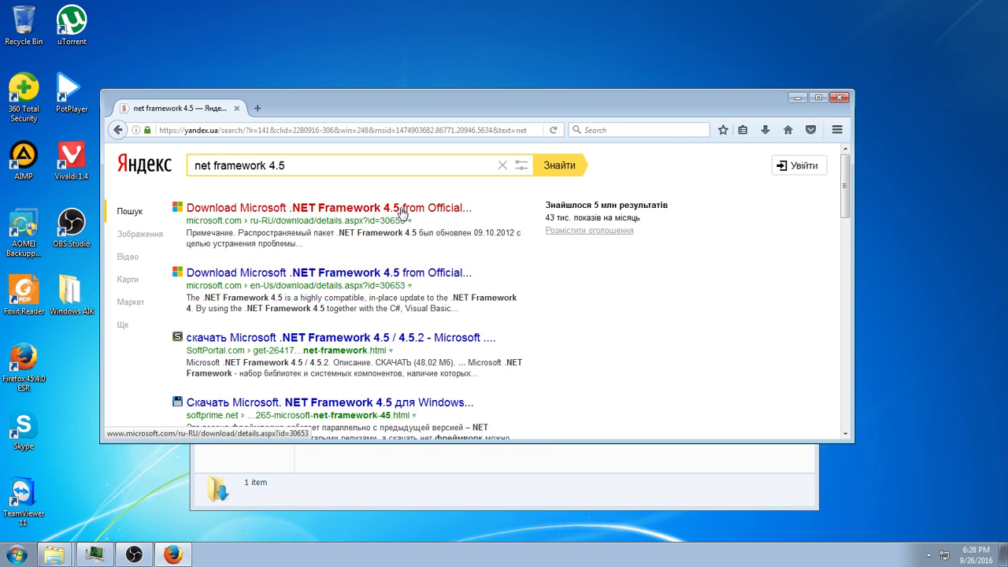
left_click(399, 208)
left_click(236, 108)
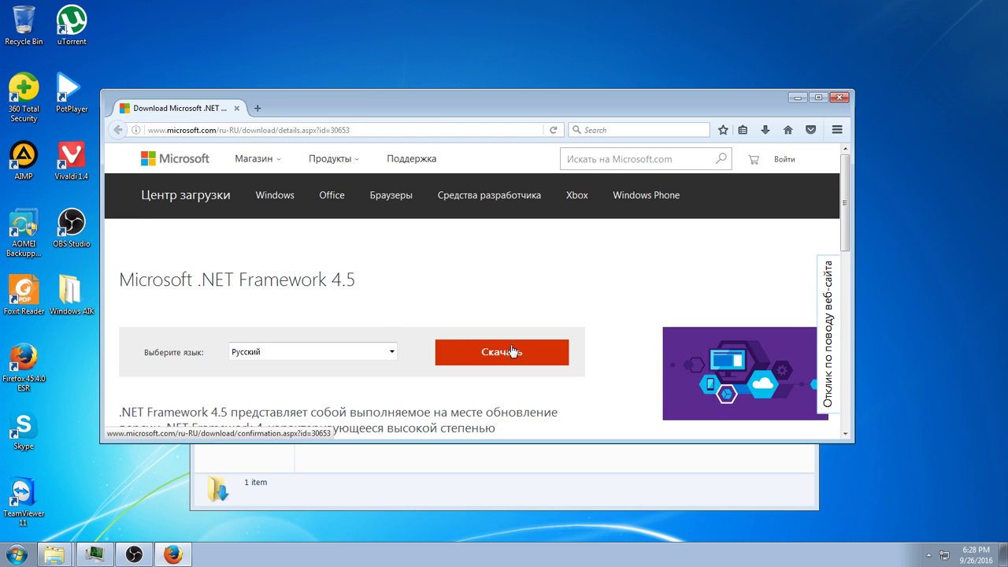
left_click(525, 358)
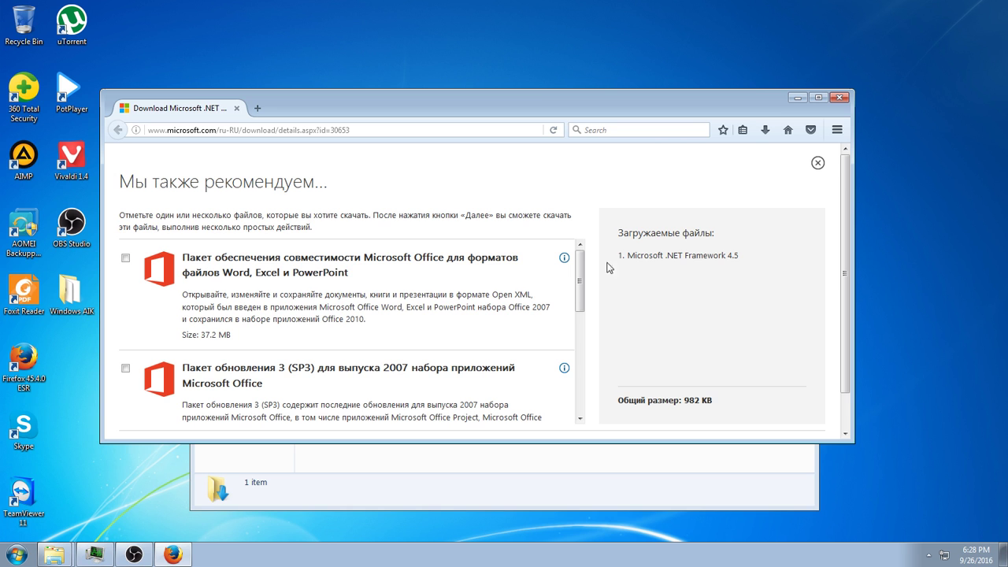
scroll(539, 294, "down", 2)
scroll(540, 294, "down", 3)
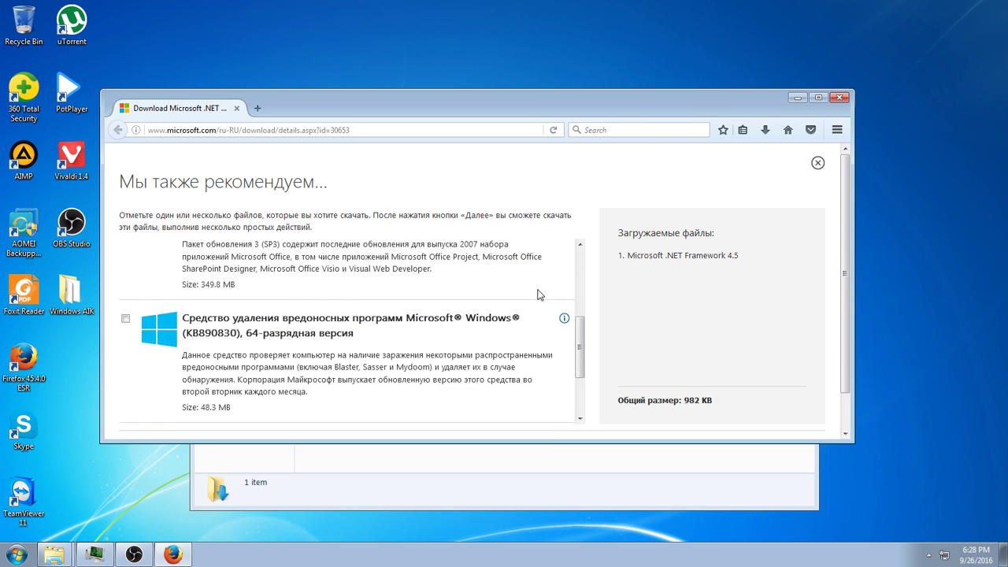
left_click(819, 96)
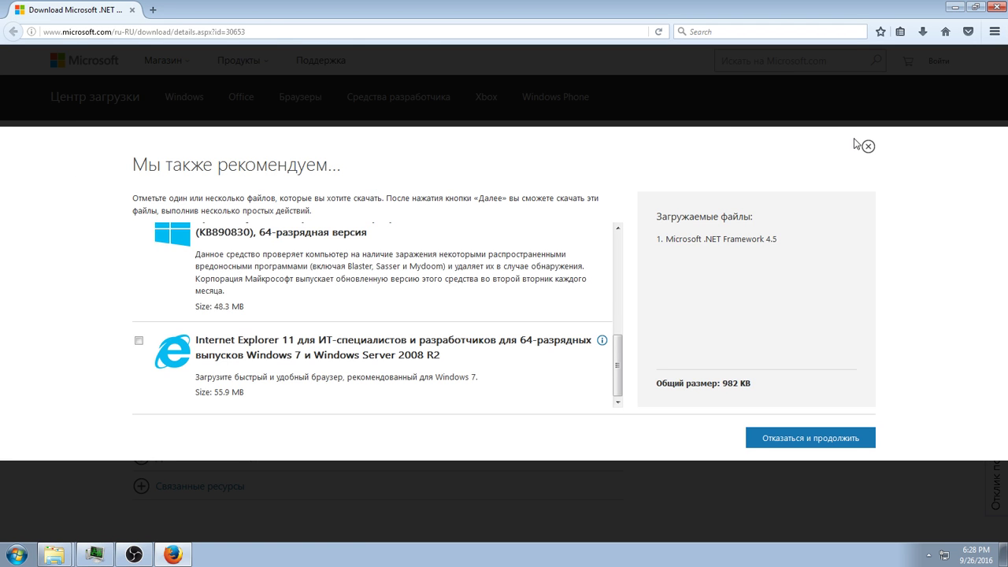
left_click(868, 146)
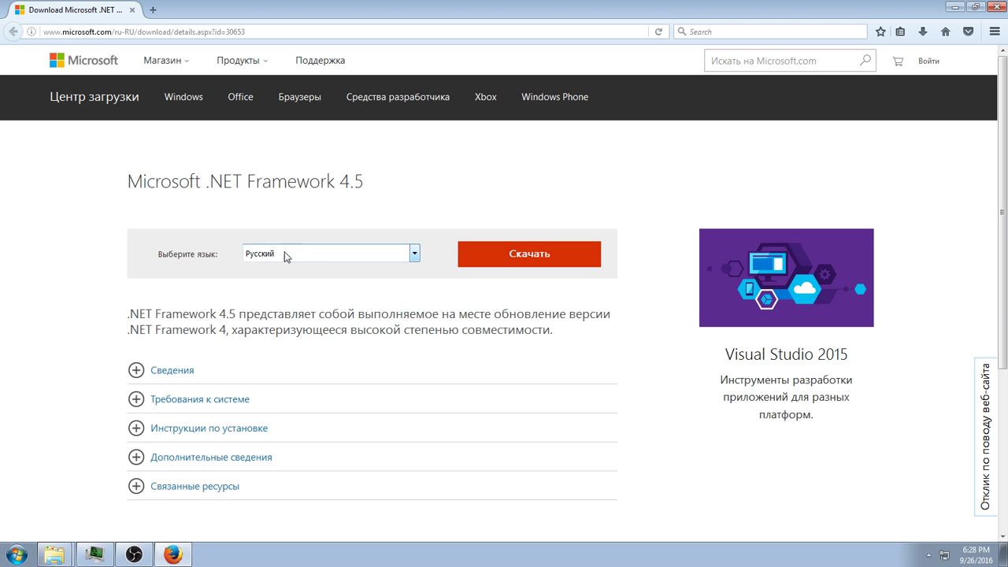
- Choose English as the .NET Framework 4.5 download language and save dotNetFx45_Full_setup.exe
left_click(413, 255)
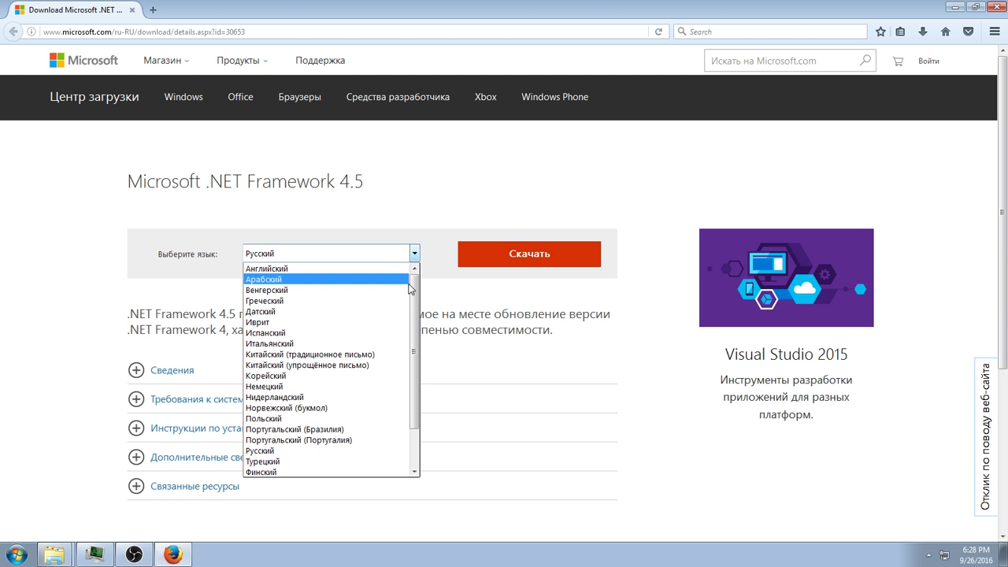
left_click(389, 269)
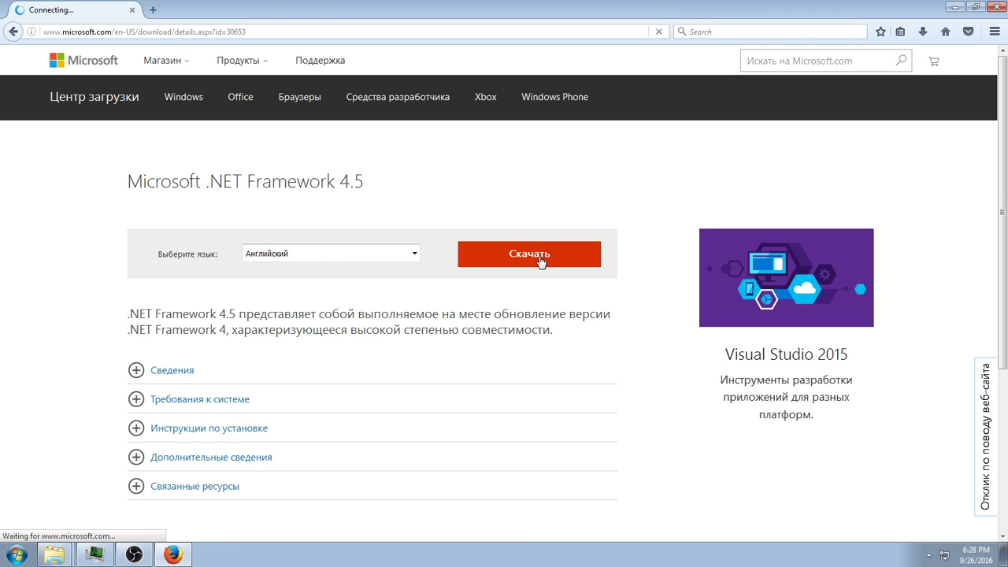
left_click(540, 261)
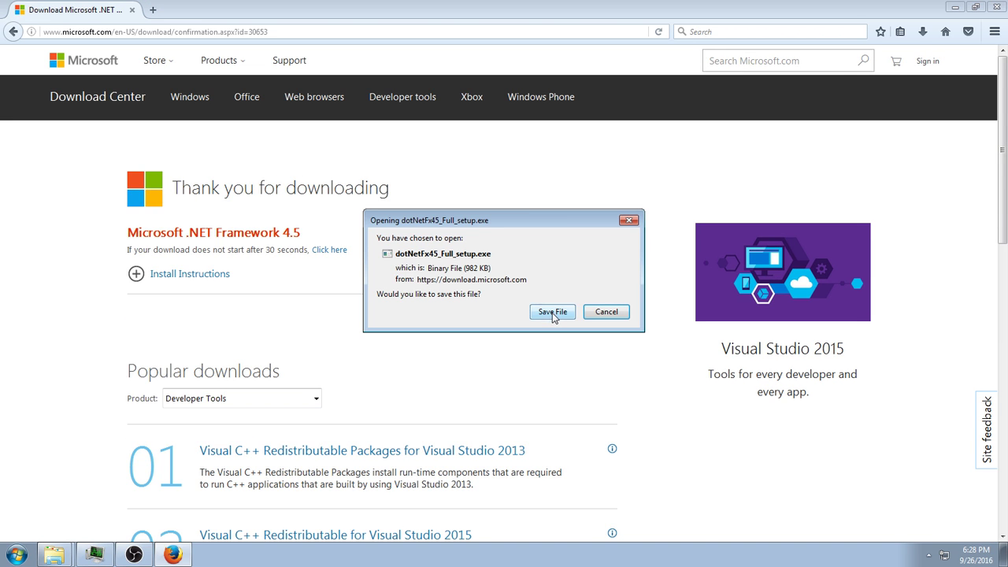
left_click(551, 311)
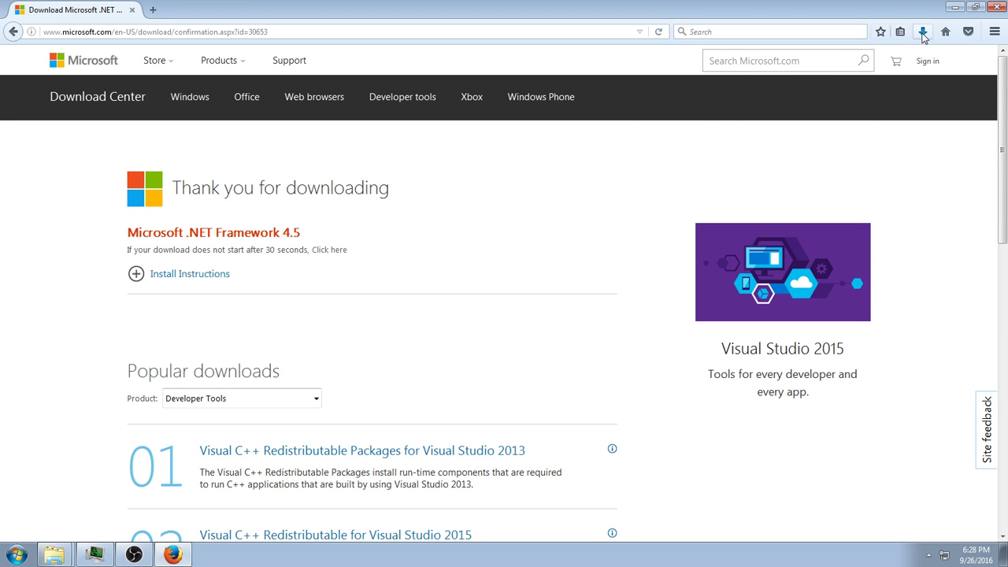
- Show the downloaded .NET installer in its containing folder, then clear the download history and close Firefox
key("ctrl+shift+y")
left_click(730, 181)
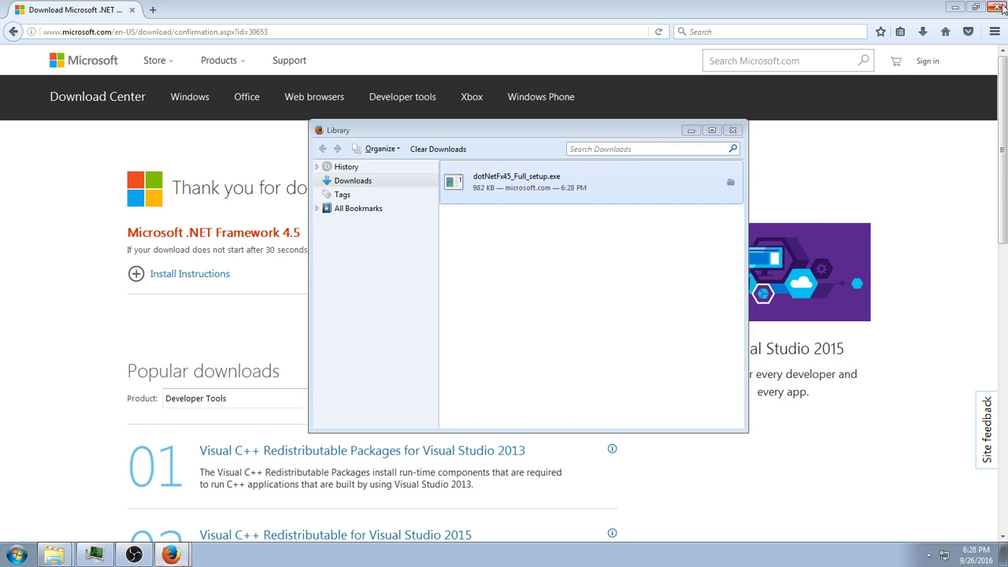
left_click_drag(521, 134, 341, 254)
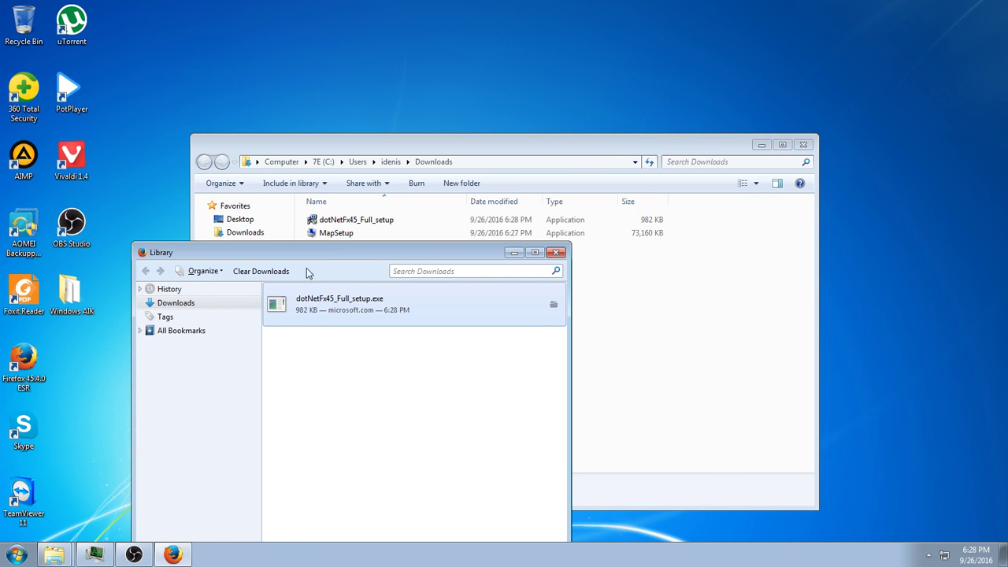
left_click(284, 272)
left_click(555, 253)
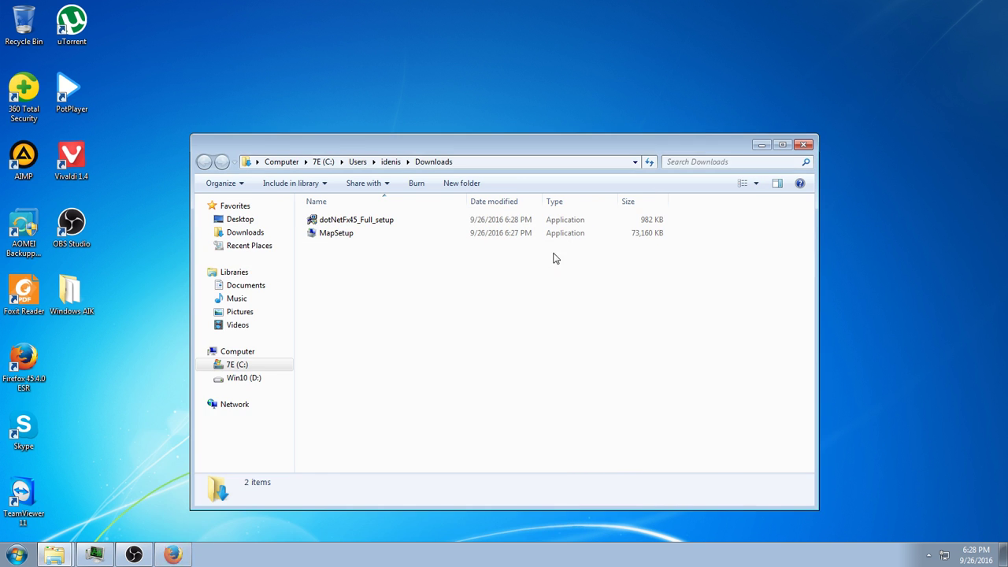
- Run dotNetFx45_Full_setup as administrator, accept the license terms, and complete the .NET Framework 4.5 installation
left_click(346, 220)
right_click(352, 222)
left_click(392, 248)
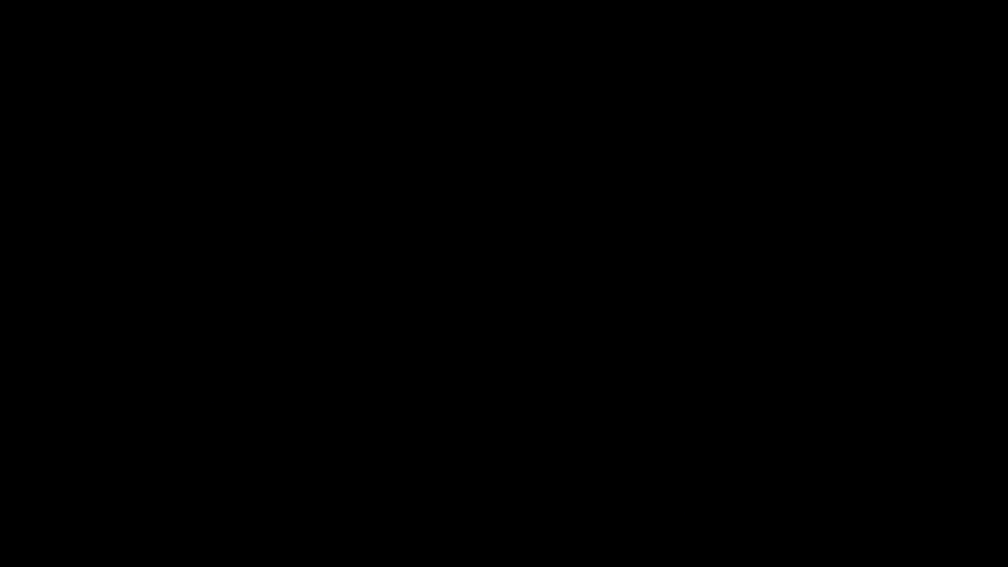
left_click(565, 360)
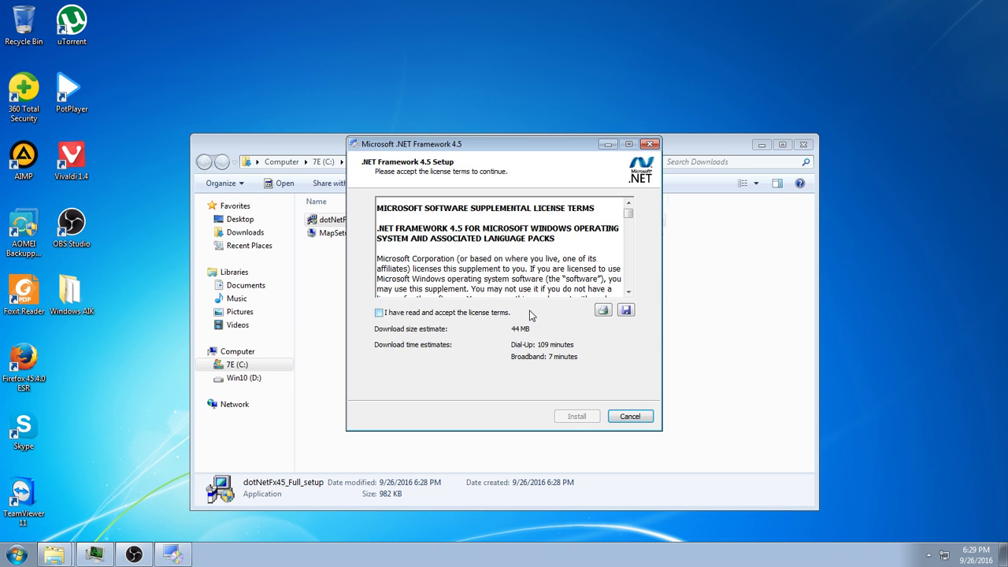
left_click(506, 314)
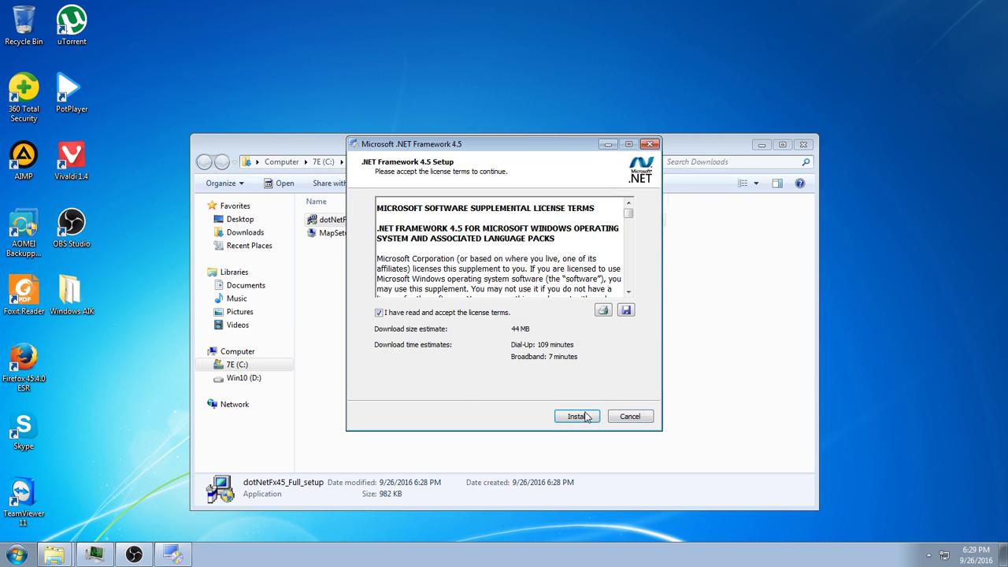
left_click(579, 418)
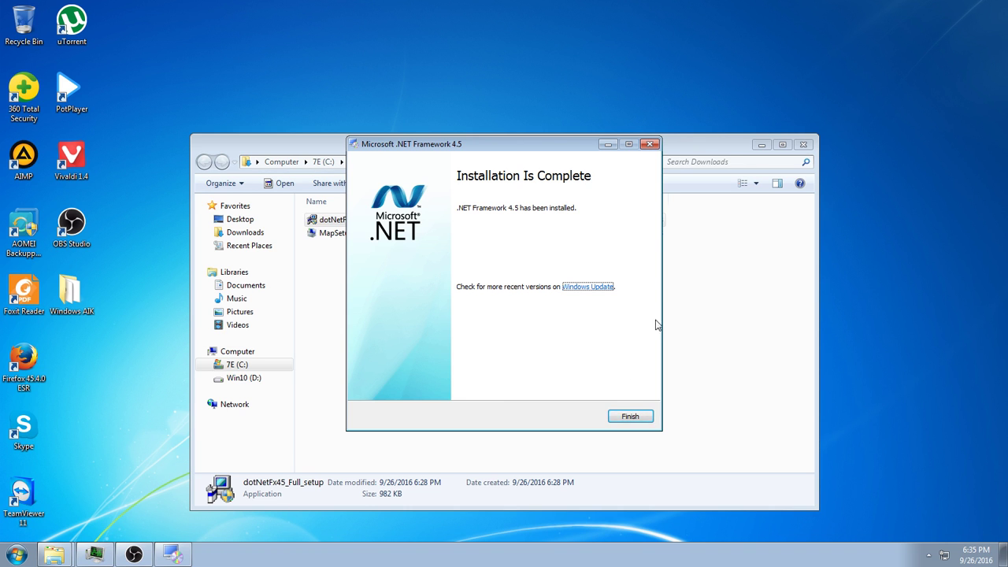
left_click(624, 418)
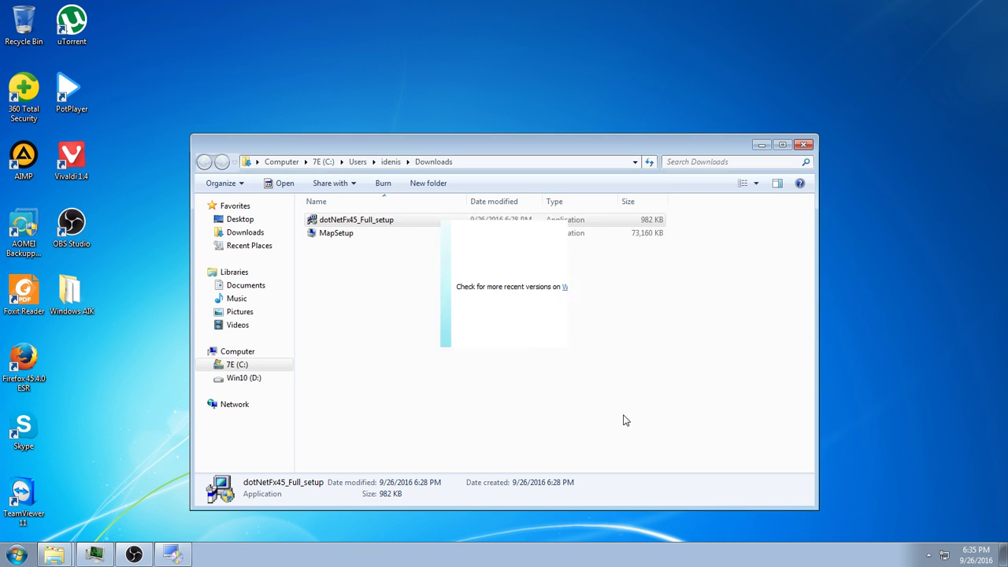
- Run MapSetup from the Downloads folder and accept the Microsoft Assessment and Planning Toolkit license agreement
left_click(345, 234)
double_click(346, 235)
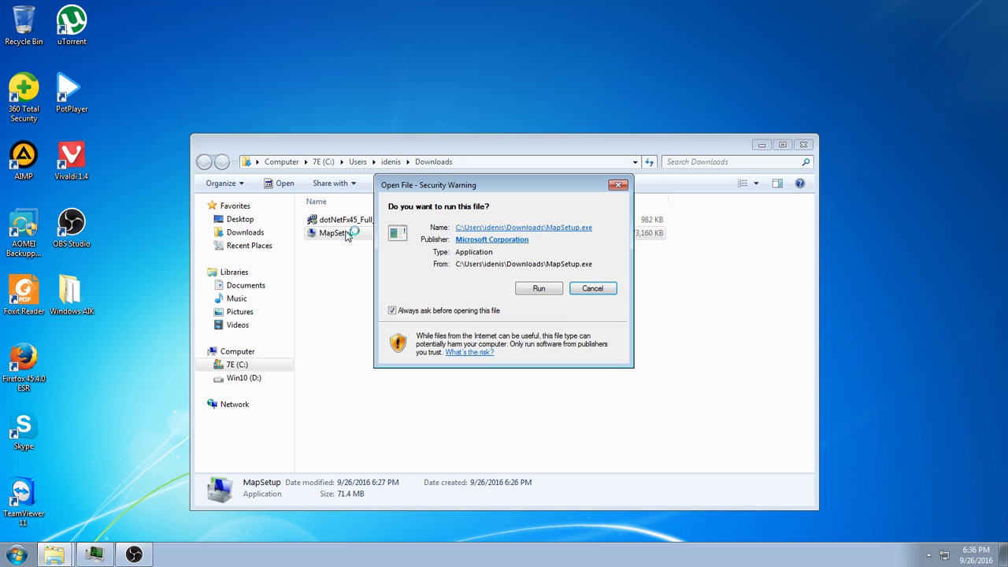
left_click(539, 289)
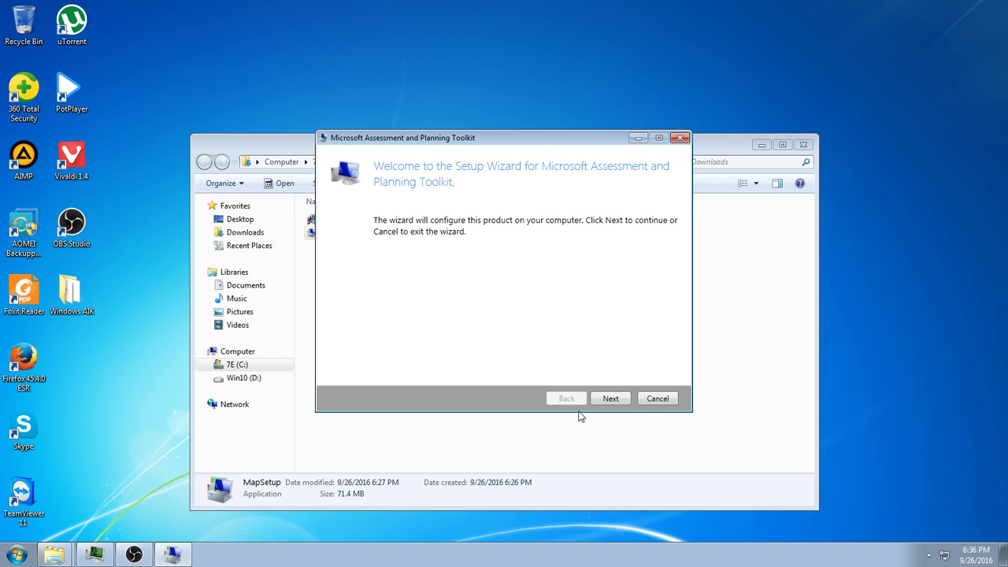
left_click(605, 400)
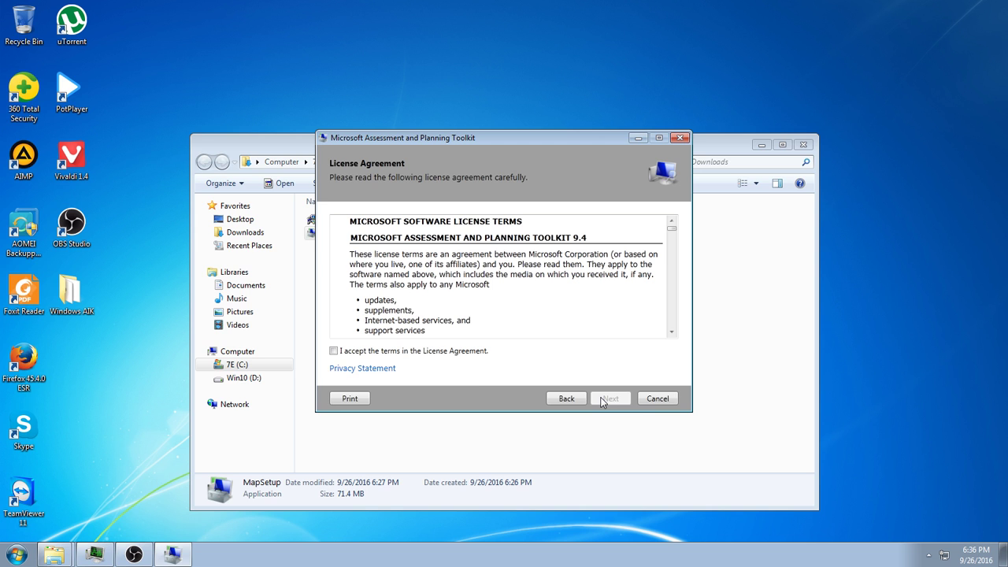
left_click(441, 351)
left_click(611, 399)
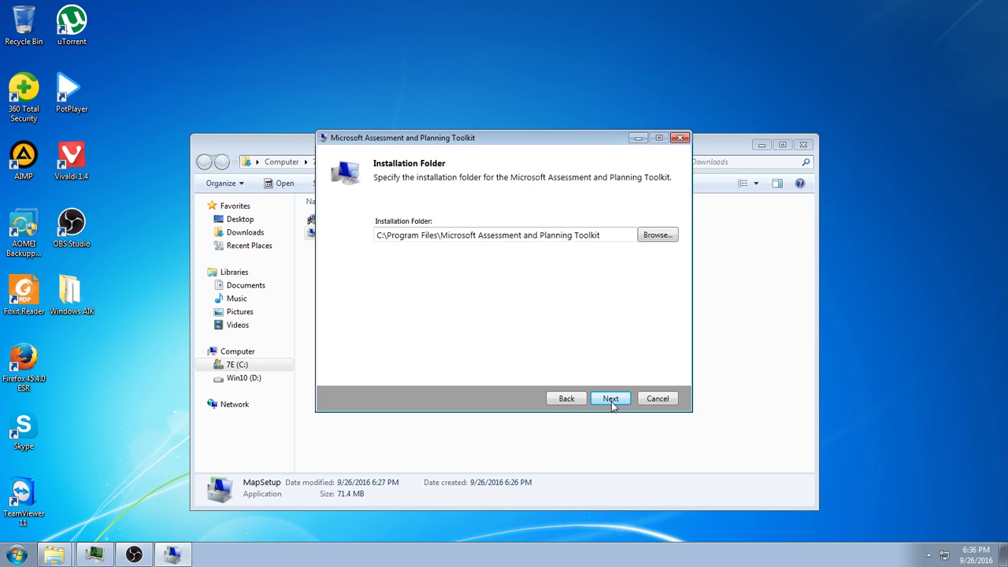
- Install the toolkit in the default folder with the Customer Experience Improvement Program joined, then finish setup and close the Downloads window
left_click(611, 399)
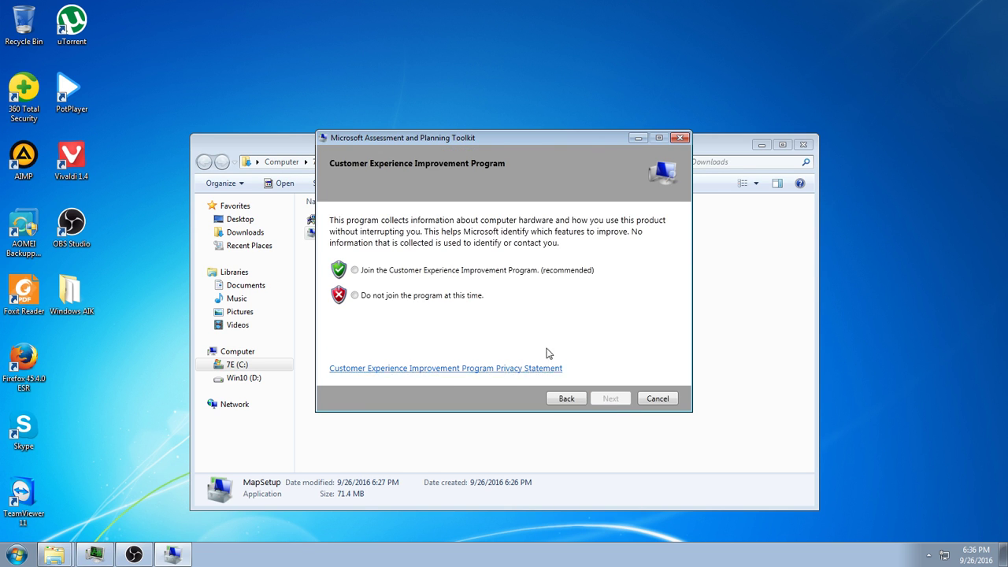
left_click(530, 272)
left_click(611, 399)
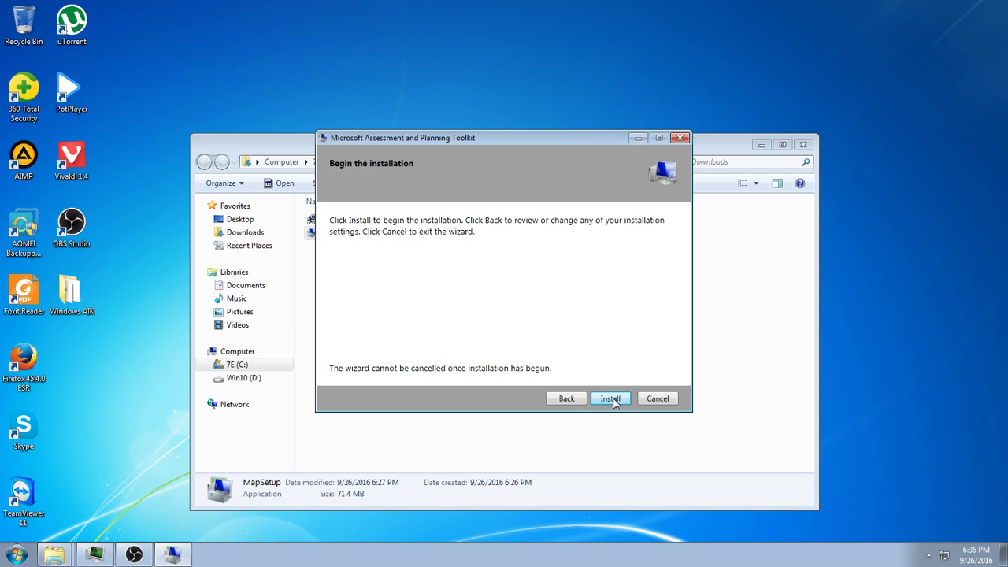
left_click(611, 400)
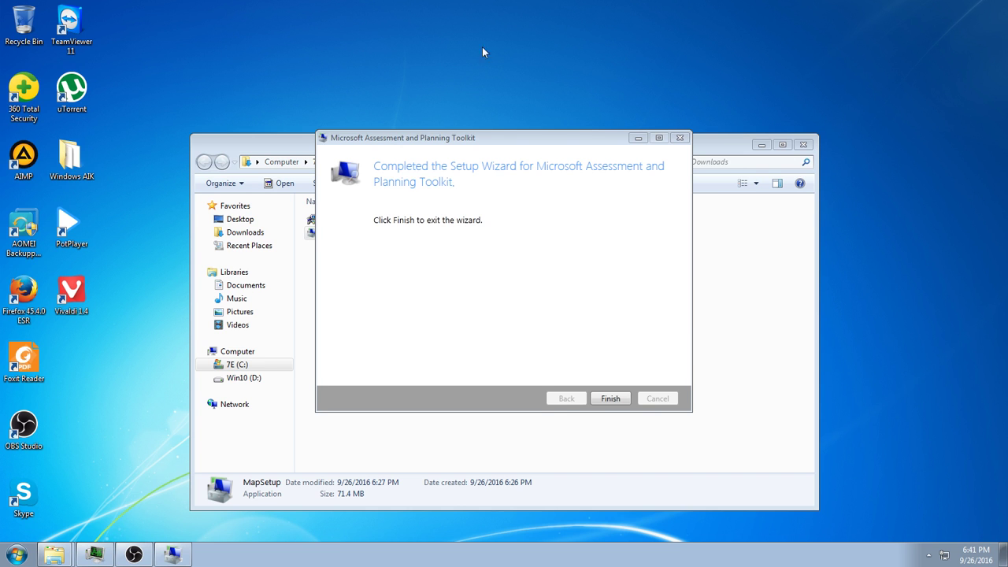
left_click(596, 400)
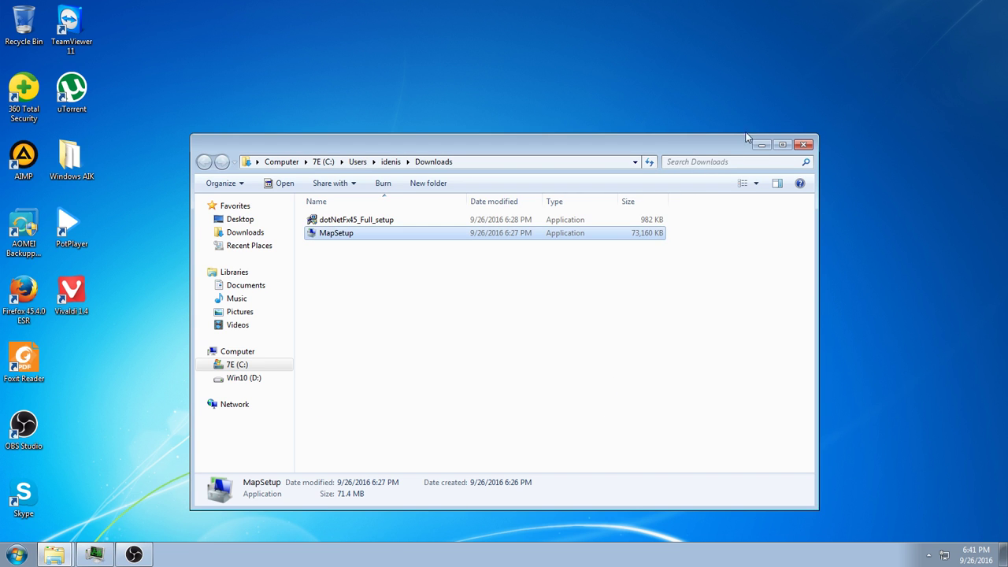
left_click(803, 145)
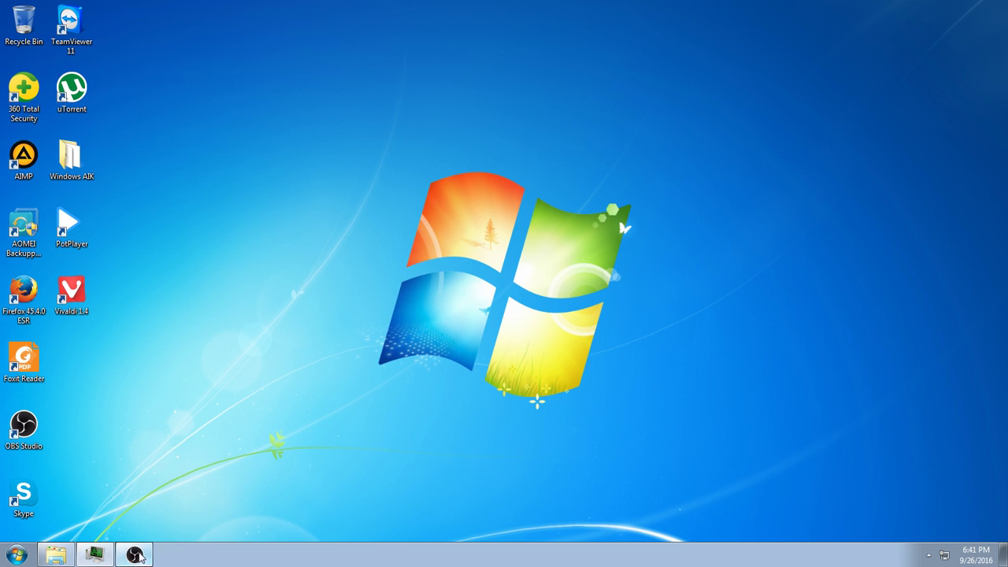